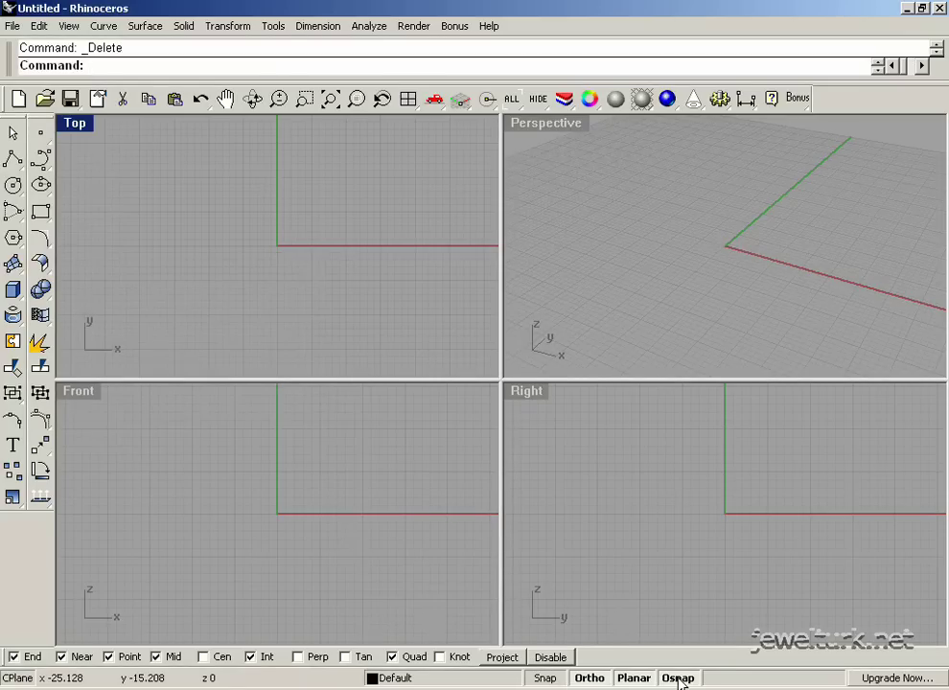
{"action": "left_click", "coordinate": [678, 680]}
{"action": "left_click", "coordinate": [678, 680]}
{"action": "left_click", "coordinate": [677, 679]}
{"action": "left_click", "coordinate": [678, 680]}
{"action": "key", "text": "F1"}
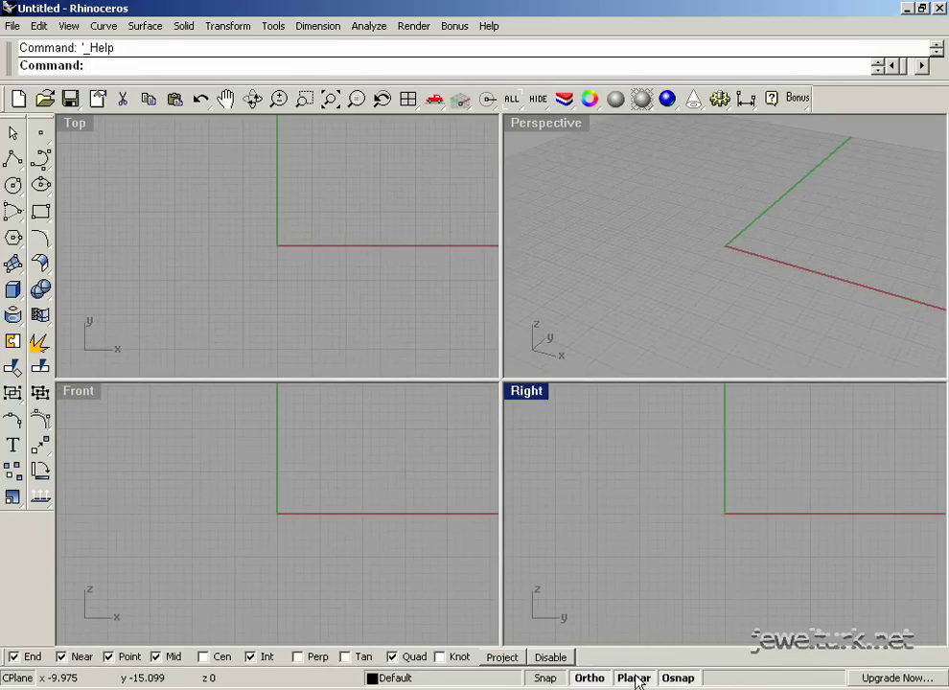
{"action": "left_click", "coordinate": [424, 348]}
{"action": "left_click", "coordinate": [371, 483]}
{"action": "left_click", "coordinate": [629, 322]}
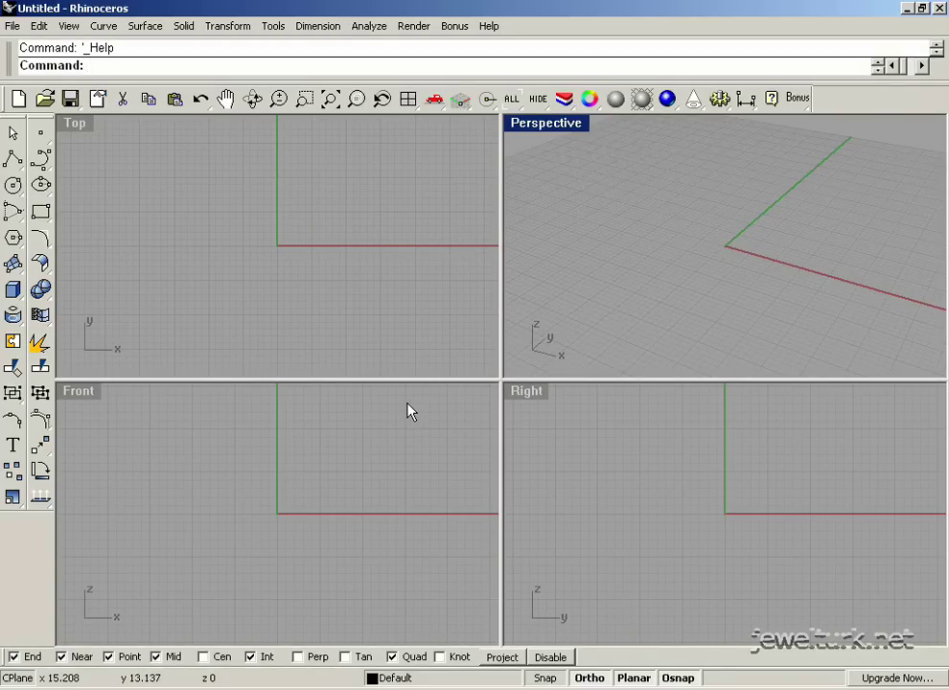
Draw a 20-unit straight polyline from the origin along the negative X axis in the Top view.
{"action": "left_click", "coordinate": [276, 319]}
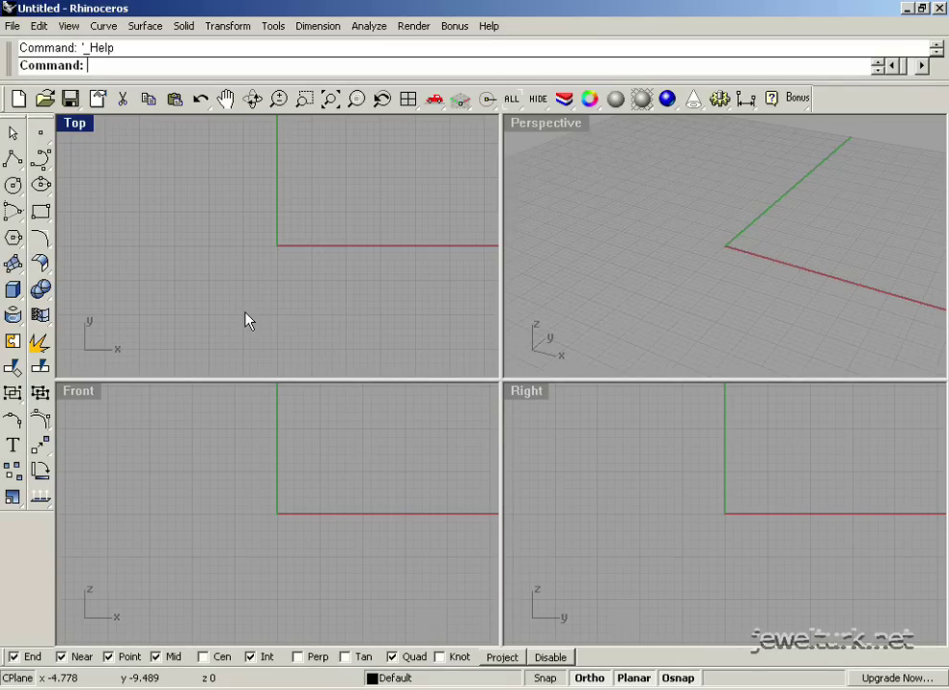
{"action": "left_click", "coordinate": [16, 164]}
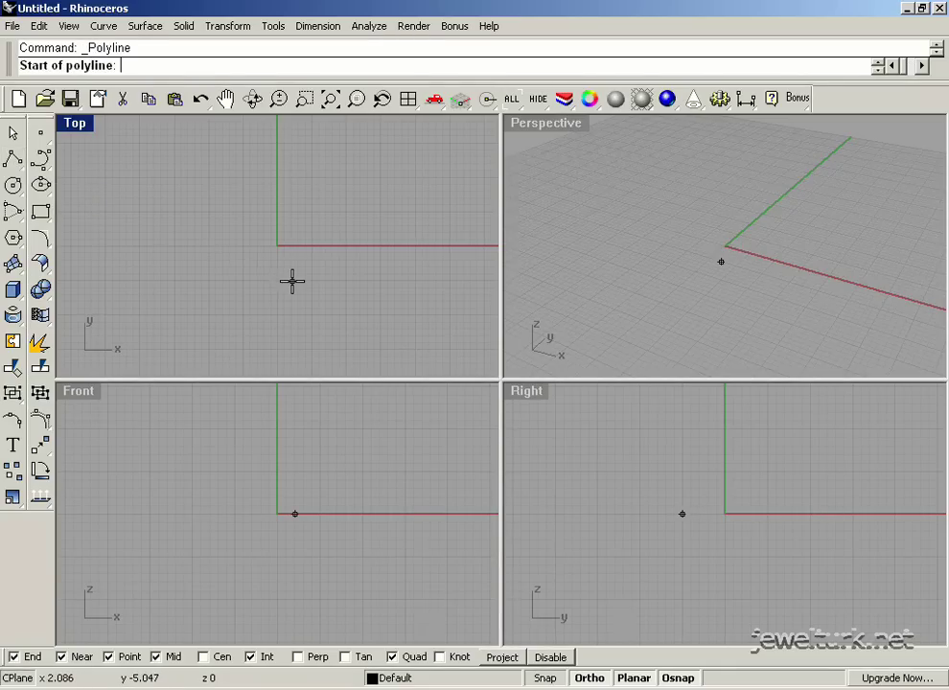
{"action": "type", "text": "0"}
{"action": "key", "text": "Return"}
{"action": "type", "text": "20"}
{"action": "key", "text": "Return"}
{"action": "left_click", "coordinate": [191, 218]}
{"action": "key", "text": "Return"}
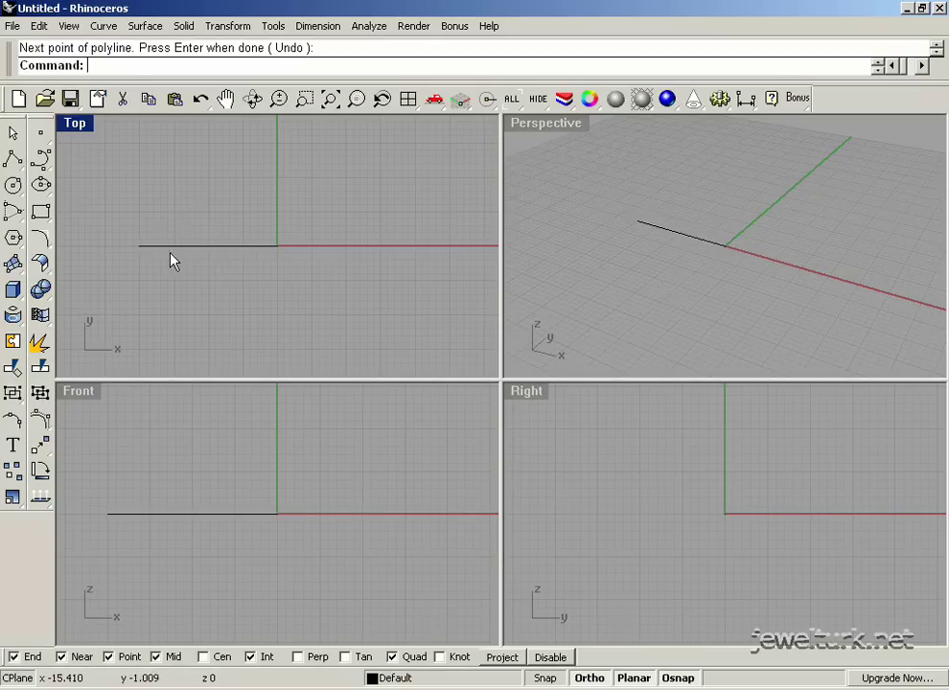
Draw a 10-unit polyline from the first line's free end in the negative Y direction.
{"action": "left_click", "coordinate": [12, 159]}
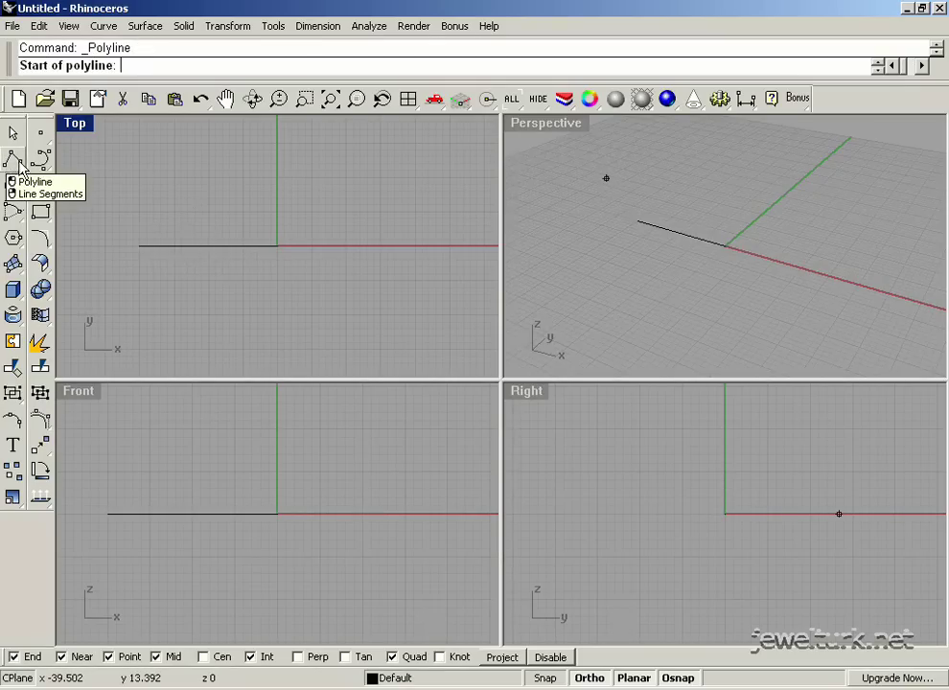
{"action": "left_click", "coordinate": [137, 247]}
{"action": "type", "text": "10"}
{"action": "key", "text": "Return"}
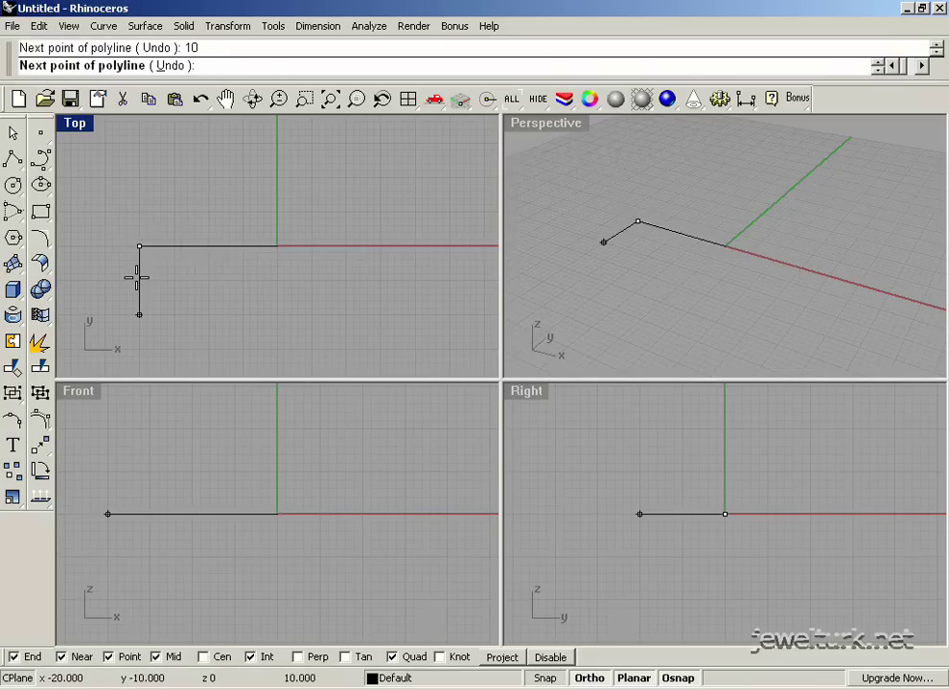
{"action": "key", "text": "Return"}
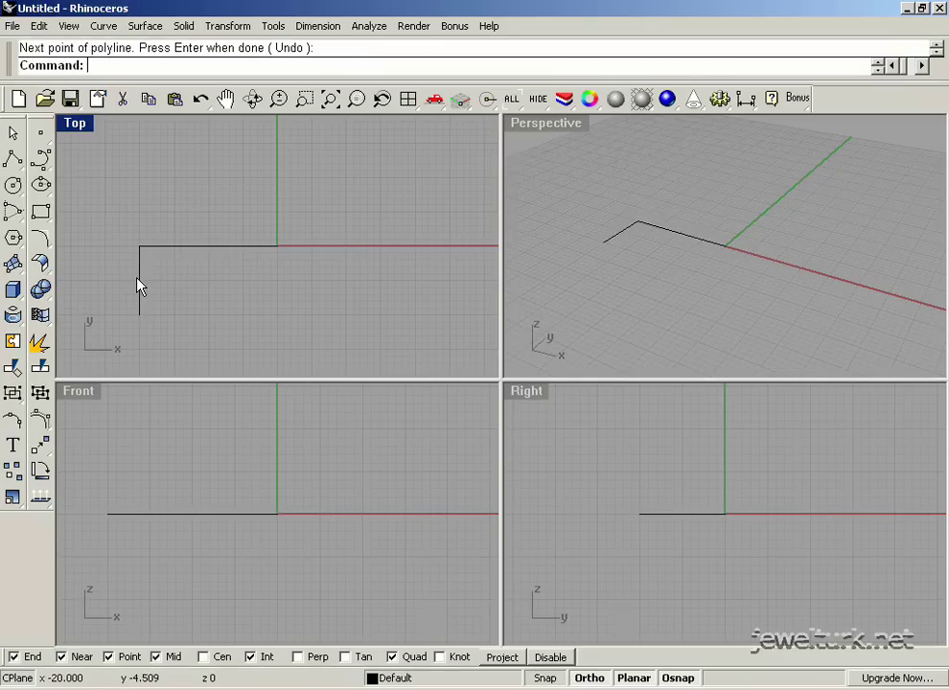
Join the 20-unit and 10-unit lines into a single curve.
{"action": "left_click", "coordinate": [179, 249]}
{"action": "left_click", "coordinate": [139, 280]}
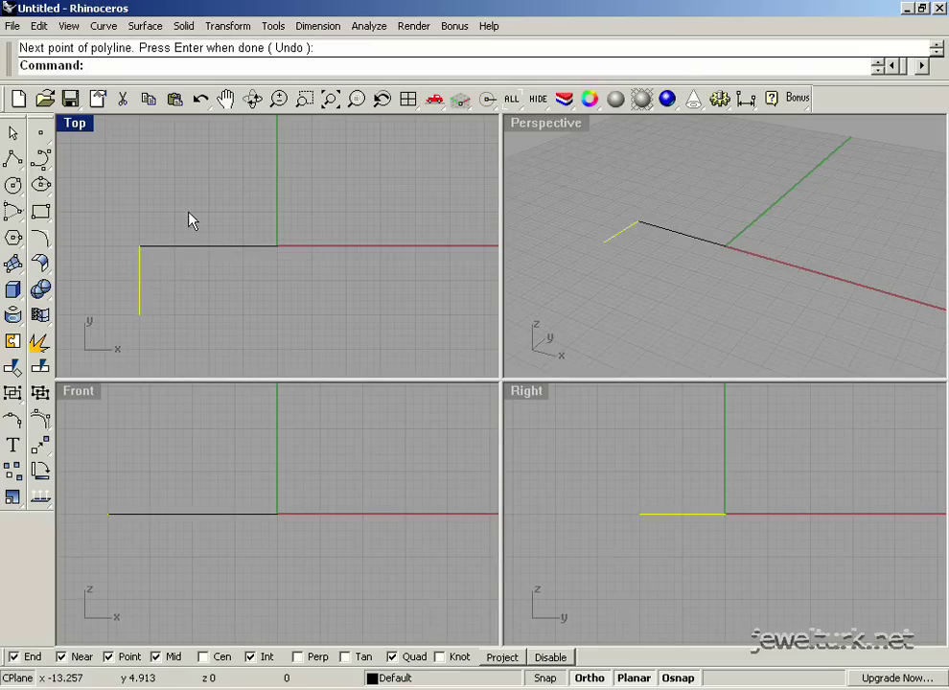
{"action": "key", "text": "Escape"}
{"action": "left_click_drag", "start_coordinate": [241, 186], "coordinate": [96, 314]}
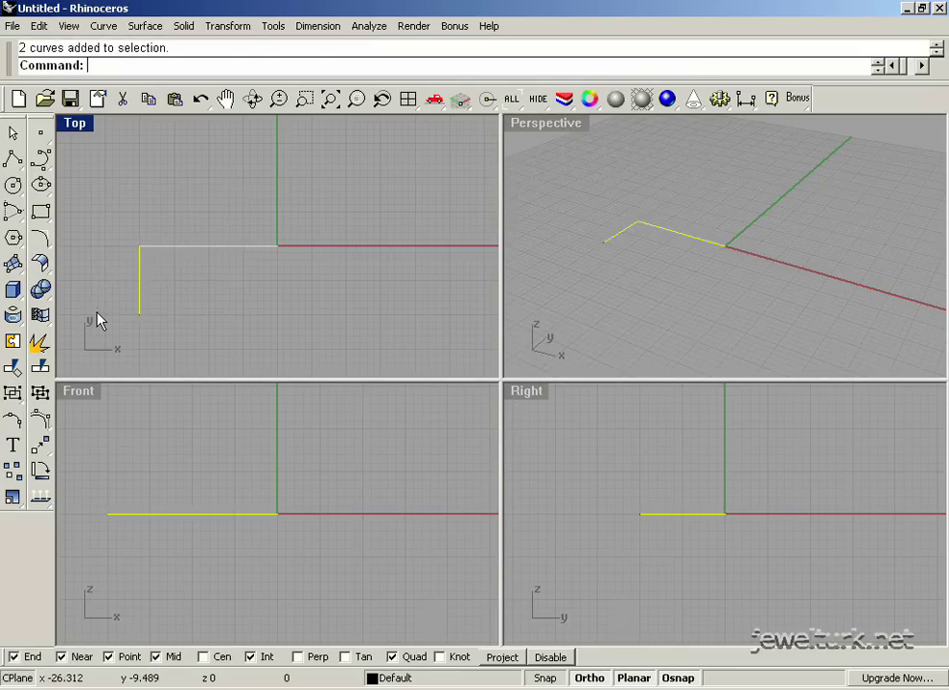
{"action": "left_click", "coordinate": [39, 27]}
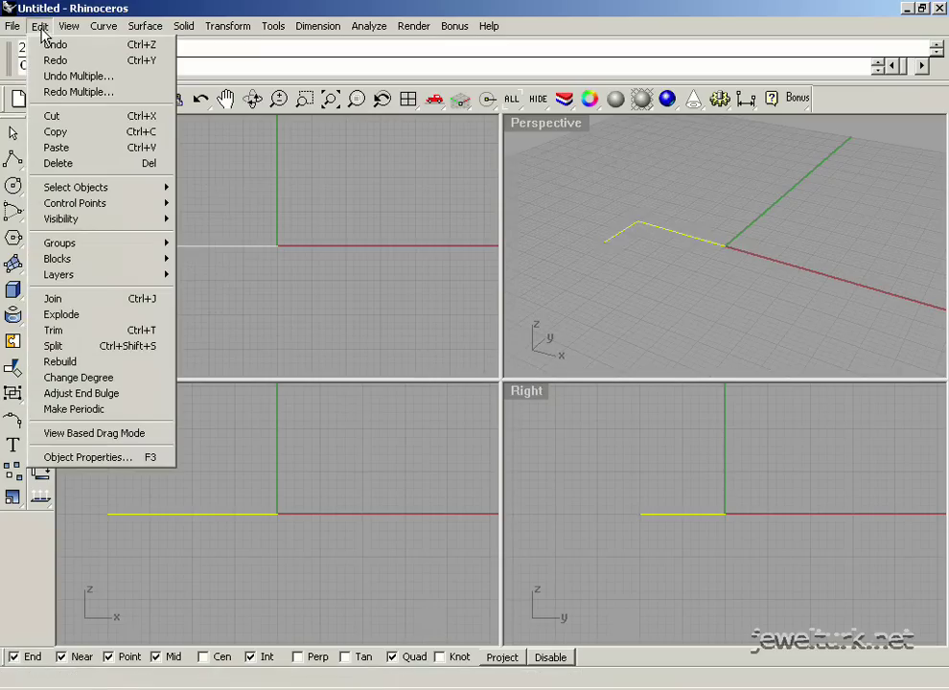
{"action": "left_click", "coordinate": [114, 304]}
{"action": "key", "text": "Escape"}
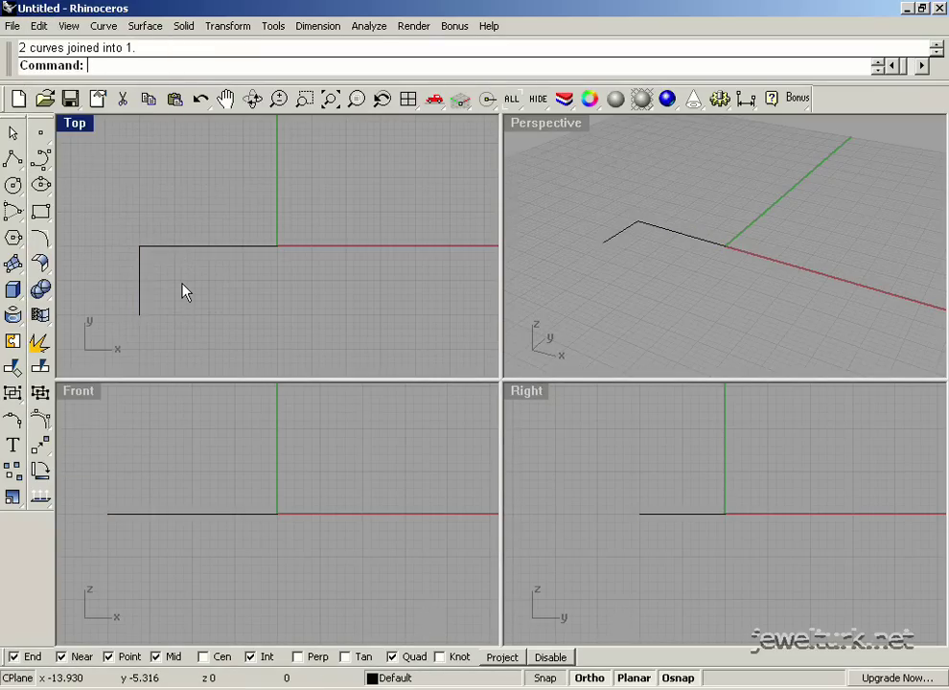
Check the joined curve, undo the join, and check the two lines individually.
{"action": "left_click", "coordinate": [183, 249]}
{"action": "key", "text": "Escape"}
{"action": "left_click", "coordinate": [184, 256]}
{"action": "key", "text": "Escape"}
{"action": "key", "text": "ctrl+z"}
{"action": "left_click", "coordinate": [163, 249]}
{"action": "left_click", "coordinate": [140, 281]}
{"action": "key", "text": "Escape"}
Select the two perpendicular lines together, join them, and check the joined curve by selecting it.
{"action": "left_click_drag", "start_coordinate": [219, 206], "coordinate": [127, 310]}
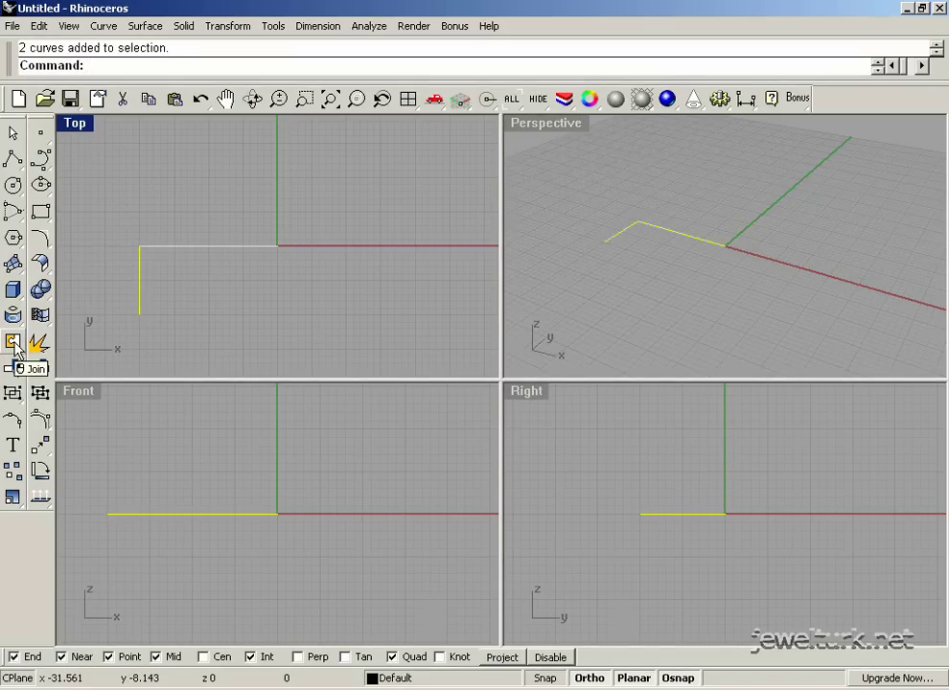
{"action": "left_click", "coordinate": [13, 343]}
{"action": "key", "text": "Escape"}
{"action": "left_click", "coordinate": [141, 303]}
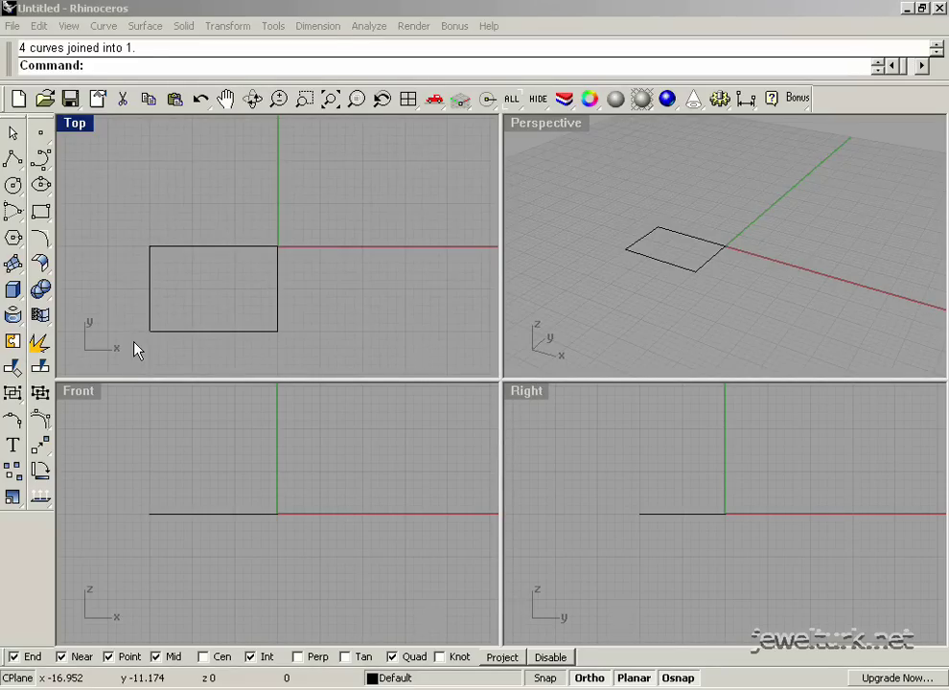
Explode the joined rectangle in the Top view into separate segments and check each side by selecting it.
{"action": "left_click", "coordinate": [181, 332]}
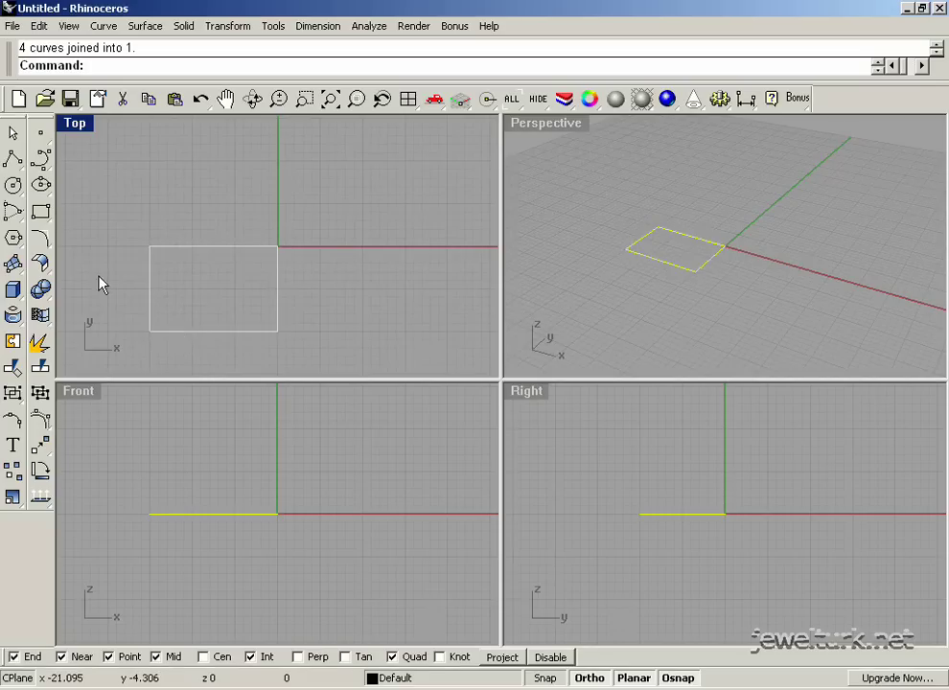
{"action": "left_click", "coordinate": [39, 343]}
{"action": "left_click", "coordinate": [163, 278]}
{"action": "left_click", "coordinate": [221, 247]}
{"action": "left_click", "coordinate": [278, 288]}
{"action": "left_click", "coordinate": [252, 330]}
{"action": "left_click", "coordinate": [245, 234]}
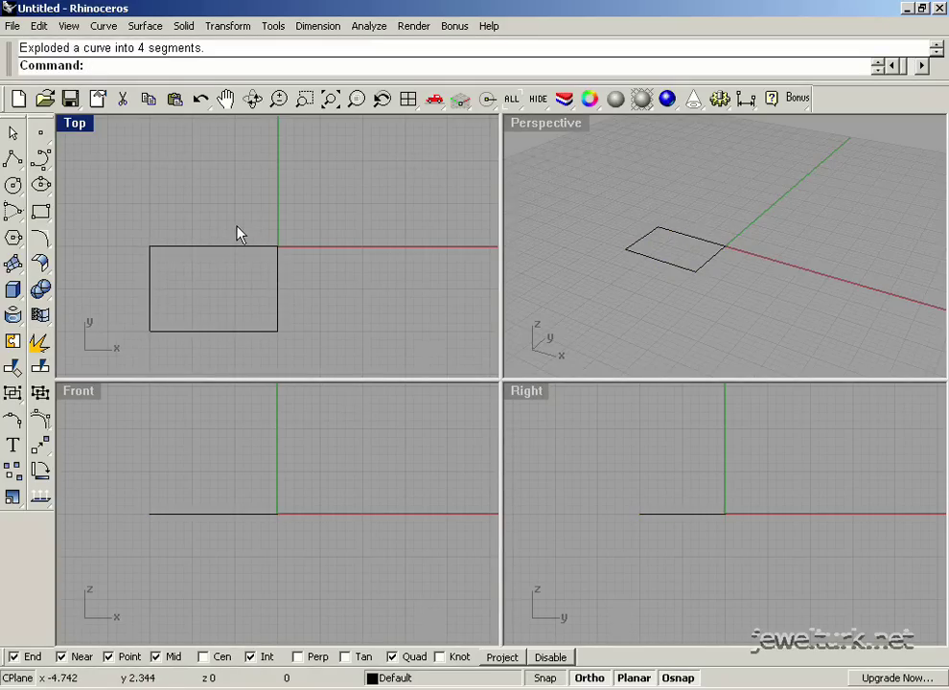
Create a curve network surface from the rectangle's four sides, with Position edge matching and tolerances of 0.01 and 0.1.
{"action": "left_click", "coordinate": [145, 26]}
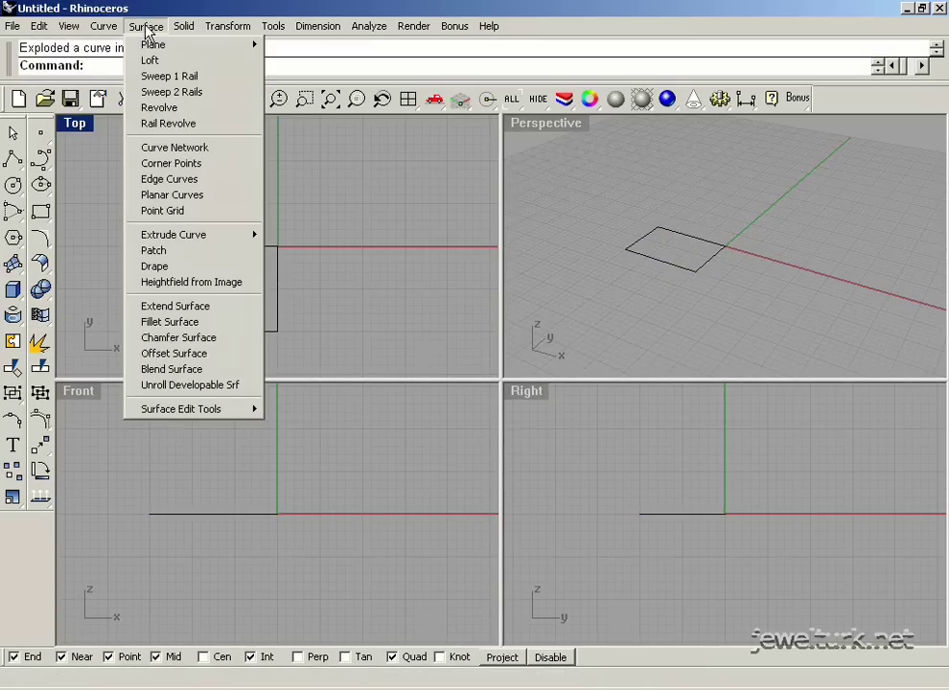
{"action": "left_click", "coordinate": [220, 160]}
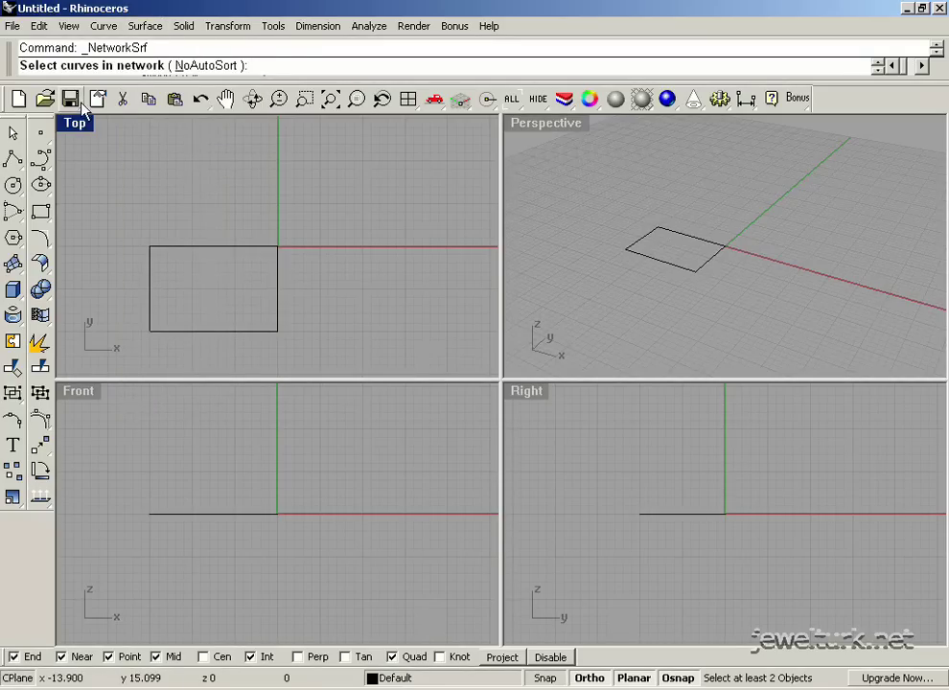
{"action": "left_click", "coordinate": [184, 248]}
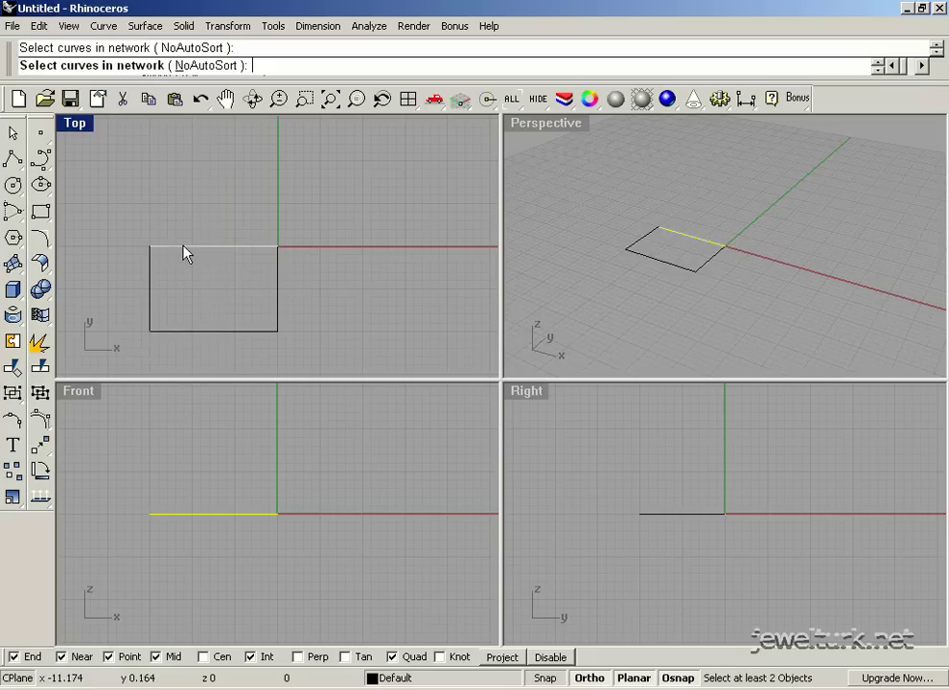
{"action": "left_click", "coordinate": [275, 286]}
{"action": "left_click", "coordinate": [240, 331]}
{"action": "left_click", "coordinate": [150, 298]}
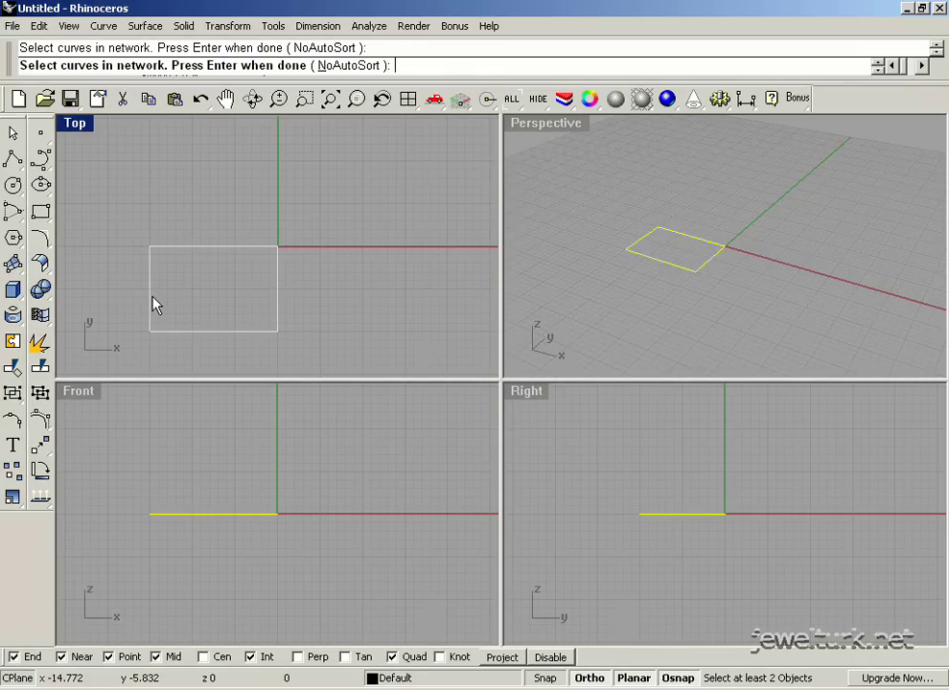
{"action": "key", "text": "Return"}
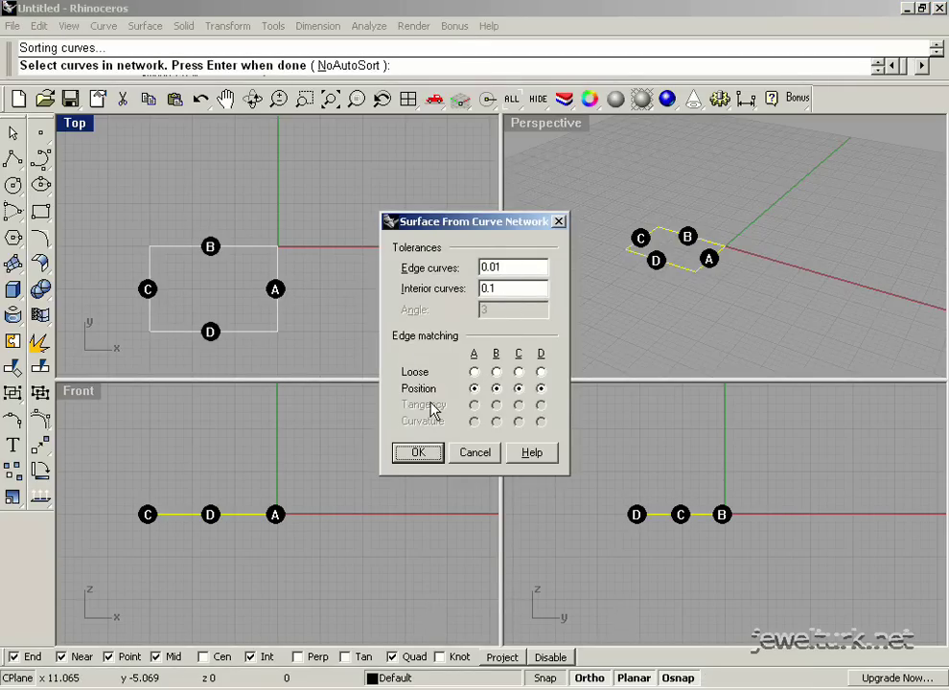
{"action": "left_click", "coordinate": [419, 452]}
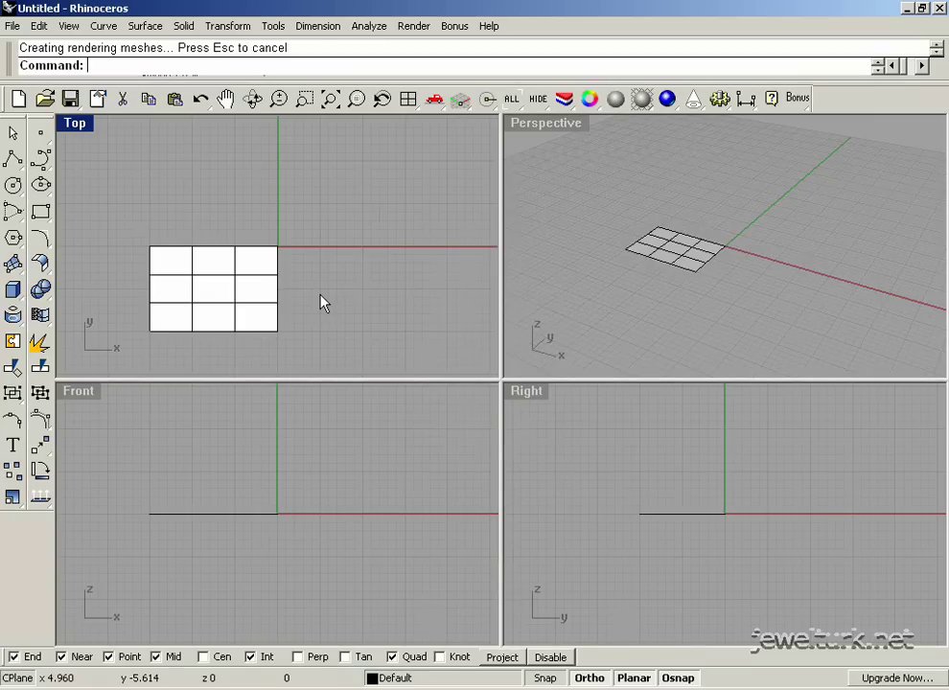
Duplicate the surface and move one copy 10 units in positive Y, from its lower right corner to the origin.
{"action": "left_click", "coordinate": [219, 304]}
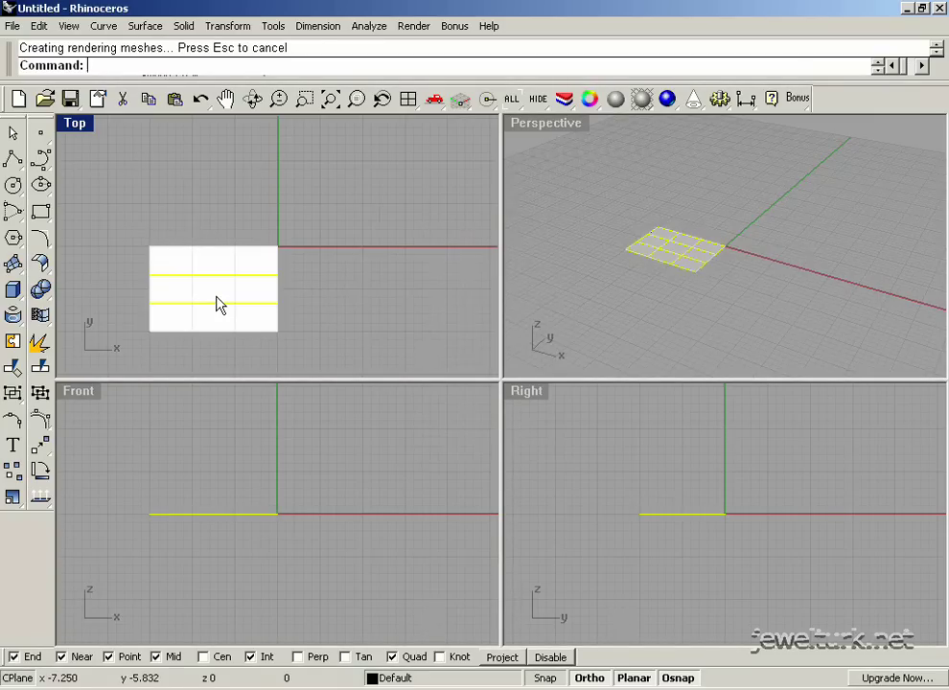
{"action": "key", "text": "ctrl+c"}
{"action": "key", "text": "ctrl+v"}
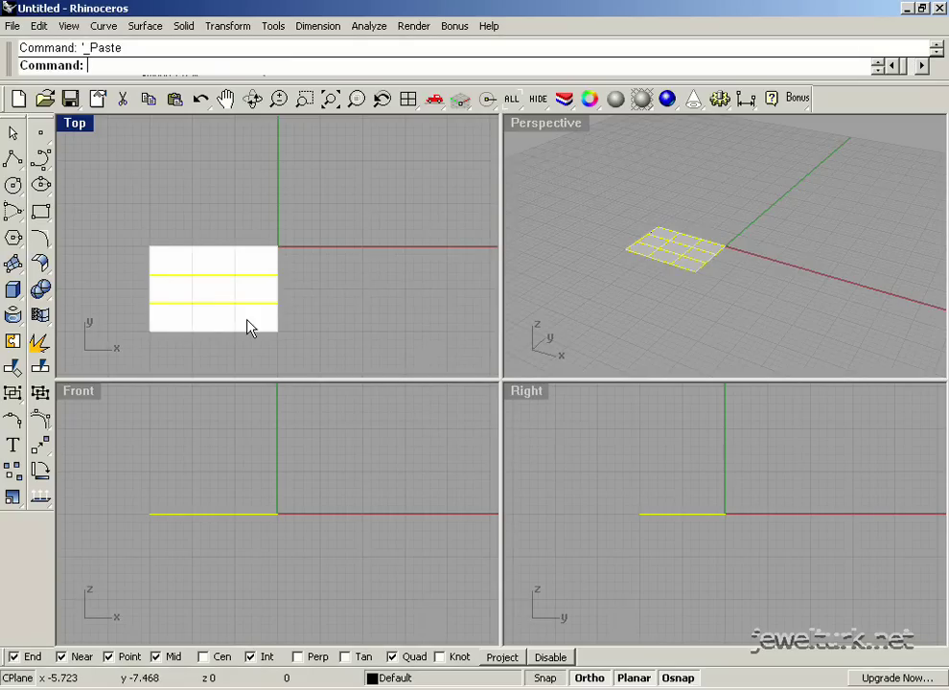
{"action": "left_click", "coordinate": [43, 445]}
{"action": "left_click", "coordinate": [276, 331]}
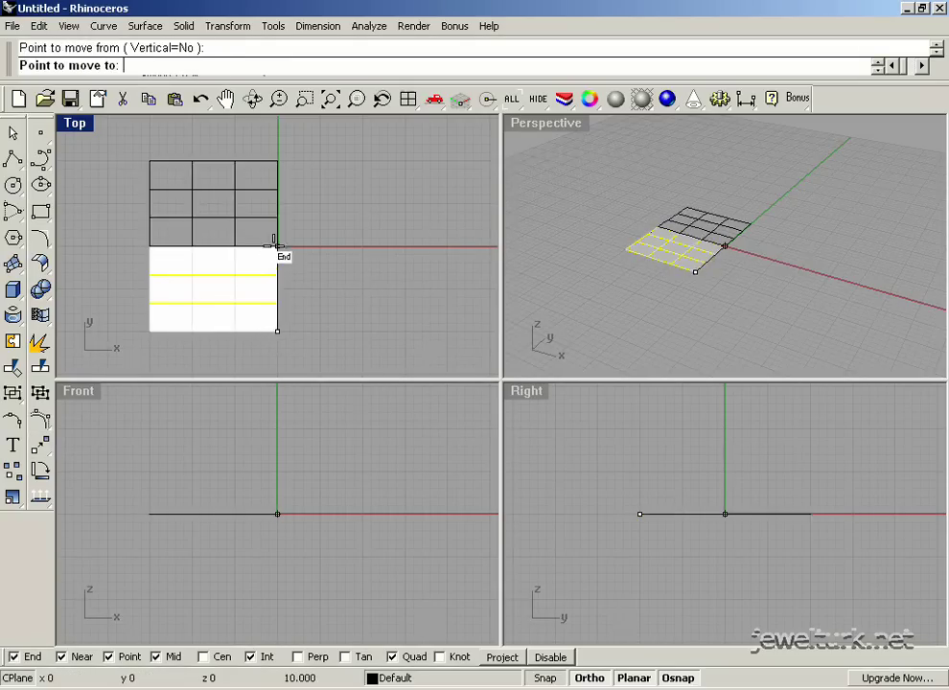
{"action": "left_click", "coordinate": [277, 247]}
{"action": "left_click", "coordinate": [309, 232]}
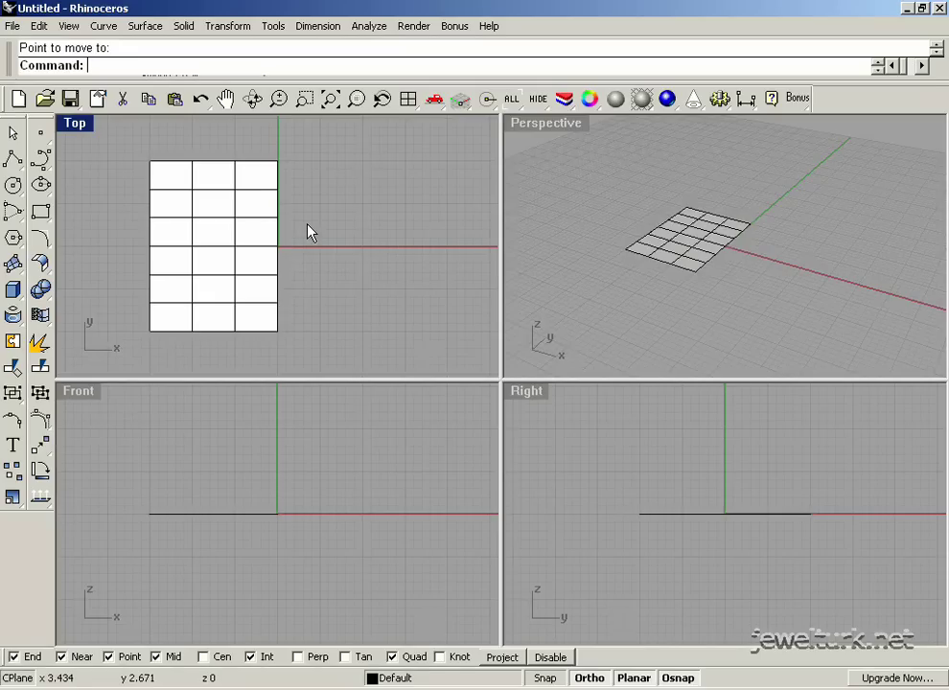
Join the two adjacent rectangular surfaces along their shared edge.
{"action": "left_click", "coordinate": [254, 229]}
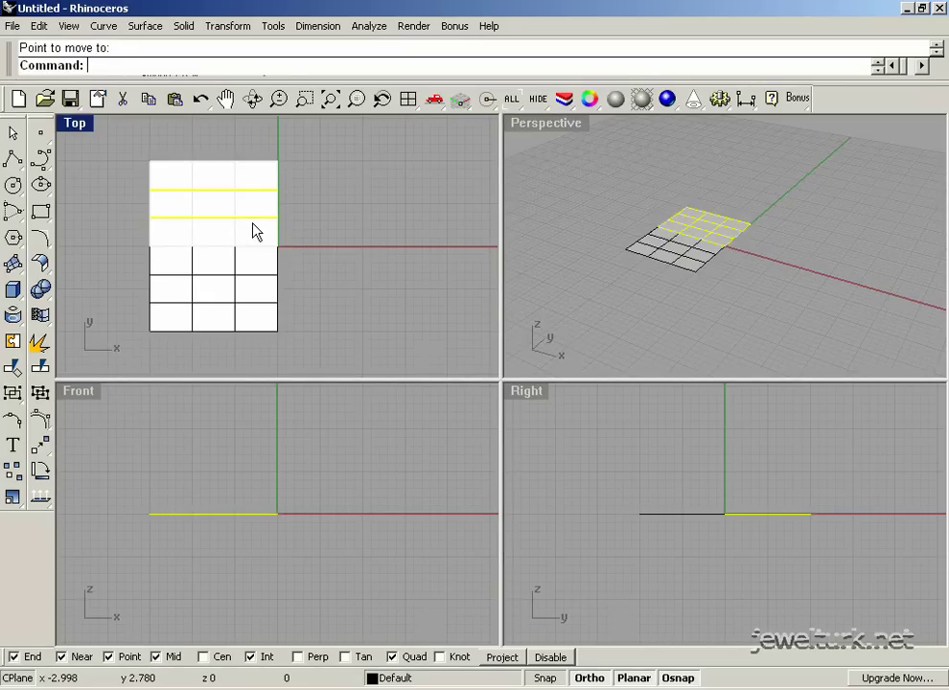
{"action": "left_click", "coordinate": [247, 276]}
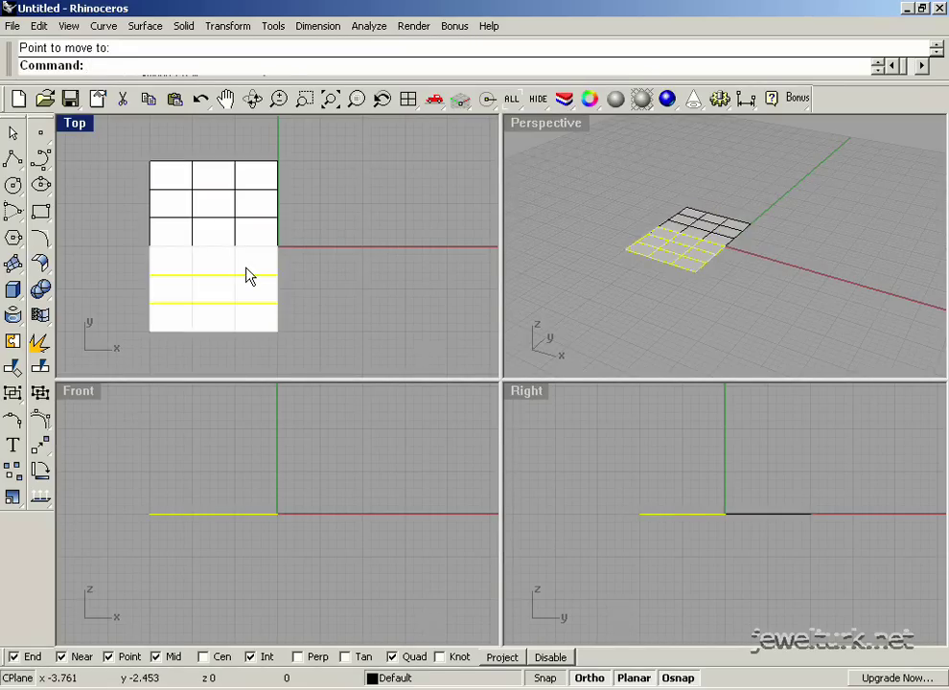
{"action": "left_click", "coordinate": [230, 218], "text": "shift"}
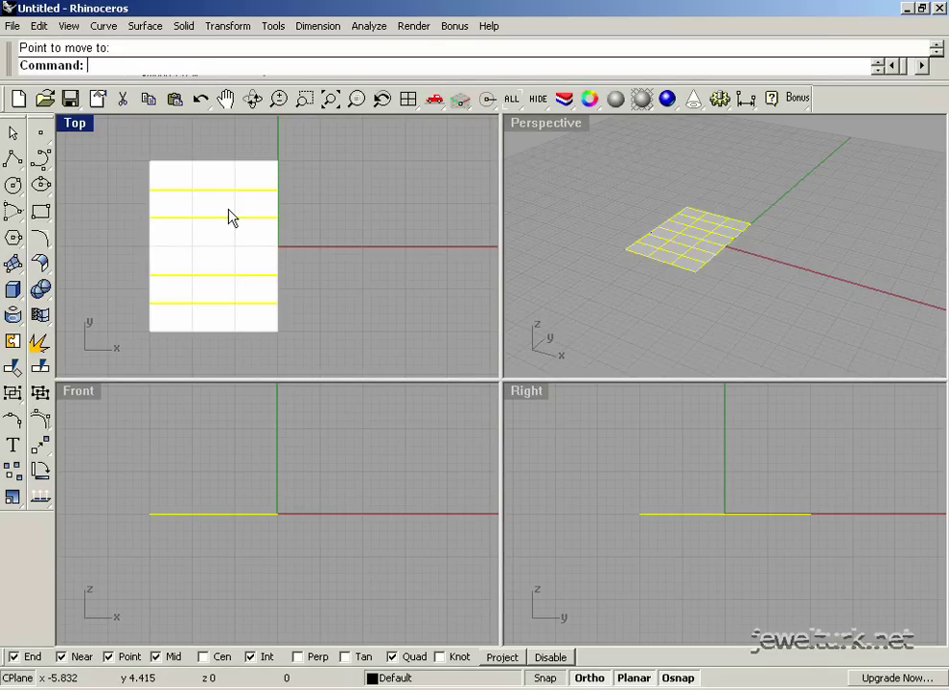
{"action": "left_click", "coordinate": [29, 346]}
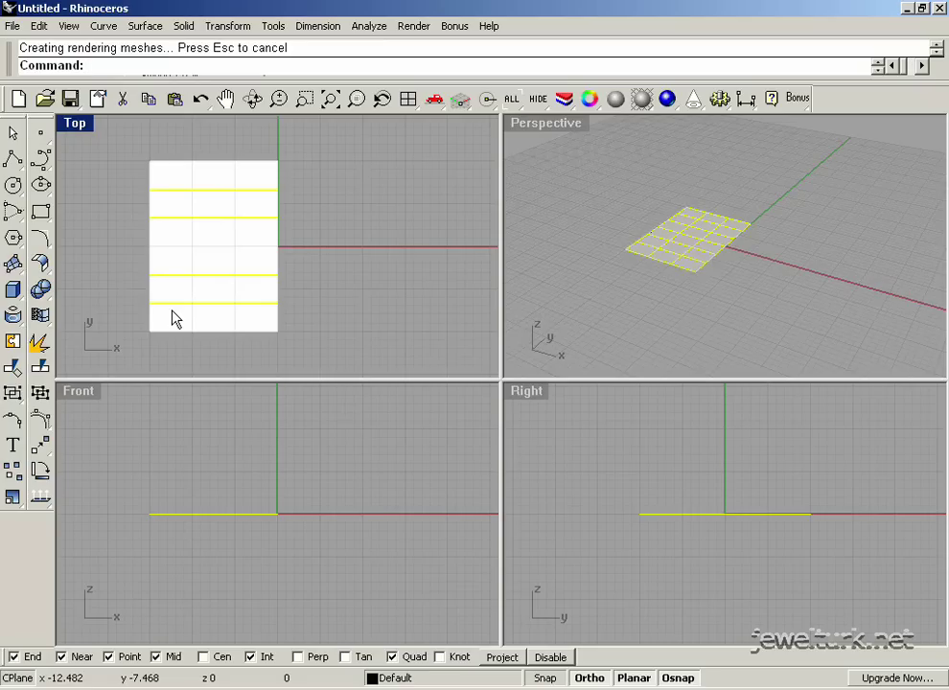
Move the joined surface in the positive X direction, clear of the rectangle's boundary curves.
{"action": "left_click_drag", "start_coordinate": [176, 319], "coordinate": [318, 320]}
{"action": "left_click", "coordinate": [303, 364]}
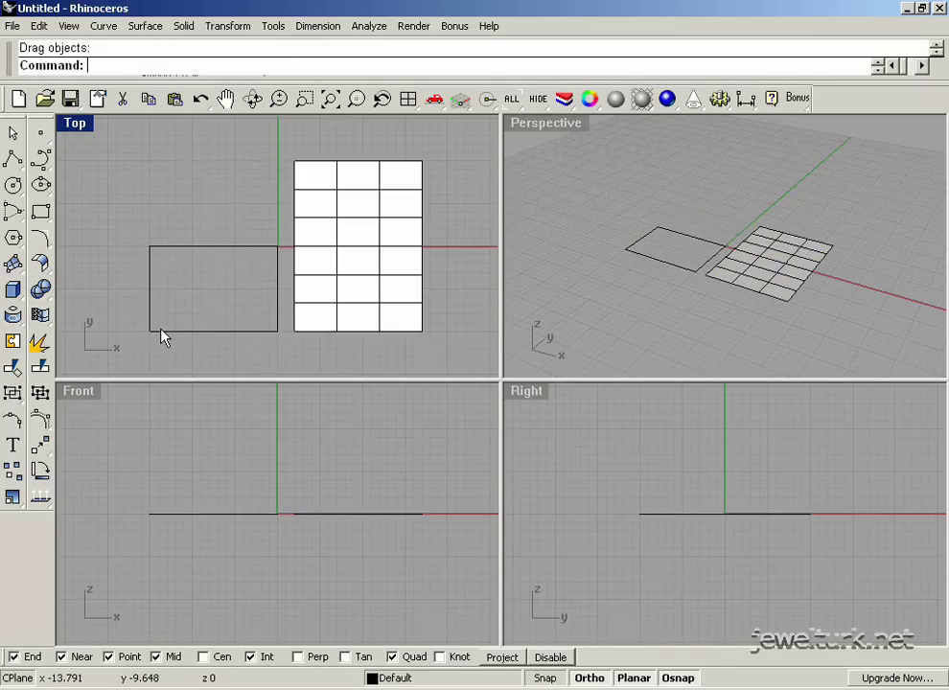
{"action": "left_click", "coordinate": [251, 246]}
{"action": "left_click", "coordinate": [250, 218]}
Create another curve network surface from the four exposed rectangle sides, keeping Position edge matching and the default tolerances.
{"action": "left_click", "coordinate": [149, 26]}
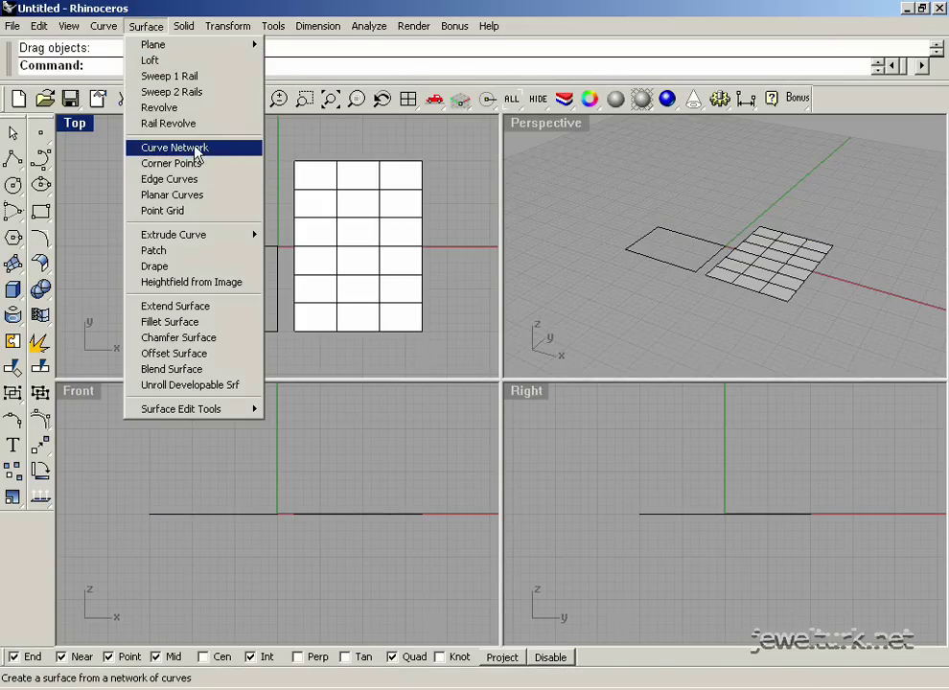
{"action": "left_click", "coordinate": [193, 148]}
{"action": "left_click", "coordinate": [152, 279]}
{"action": "left_click", "coordinate": [179, 249]}
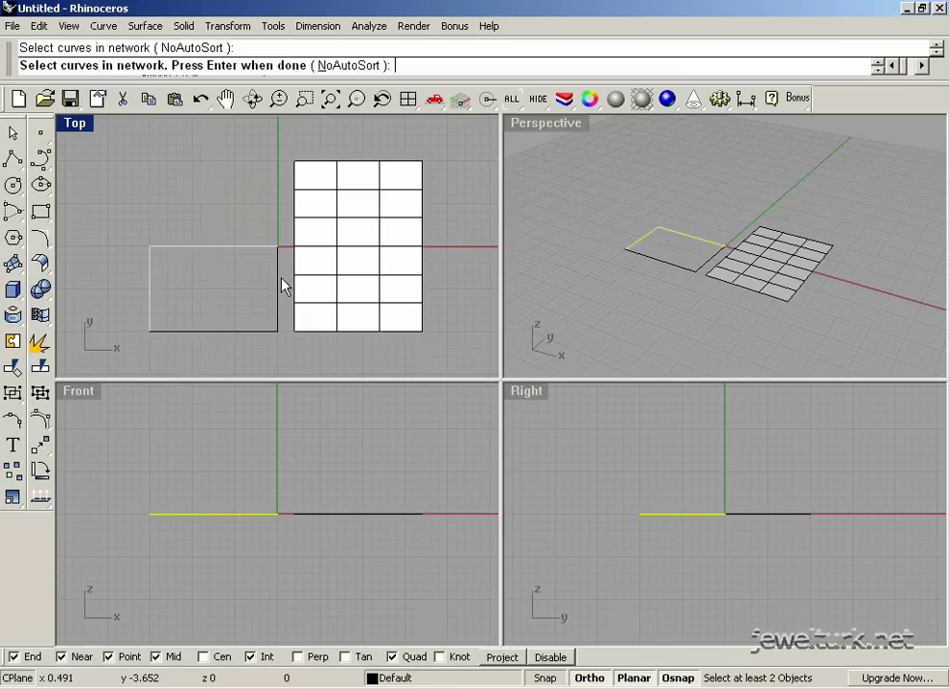
{"action": "left_click", "coordinate": [279, 282]}
{"action": "left_click", "coordinate": [244, 331]}
{"action": "key", "text": "Return"}
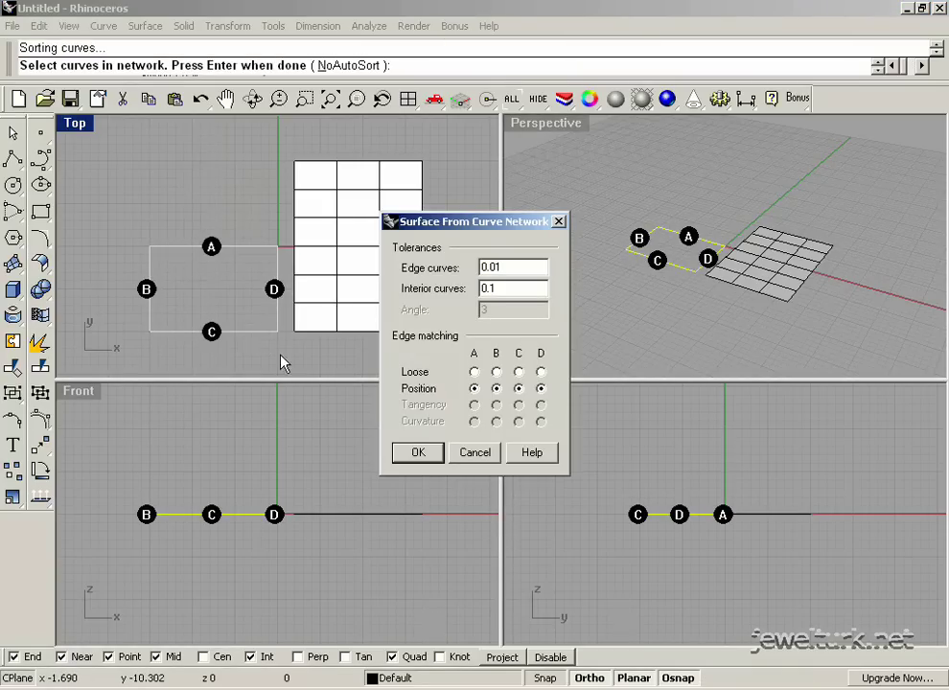
{"action": "left_click", "coordinate": [416, 452]}
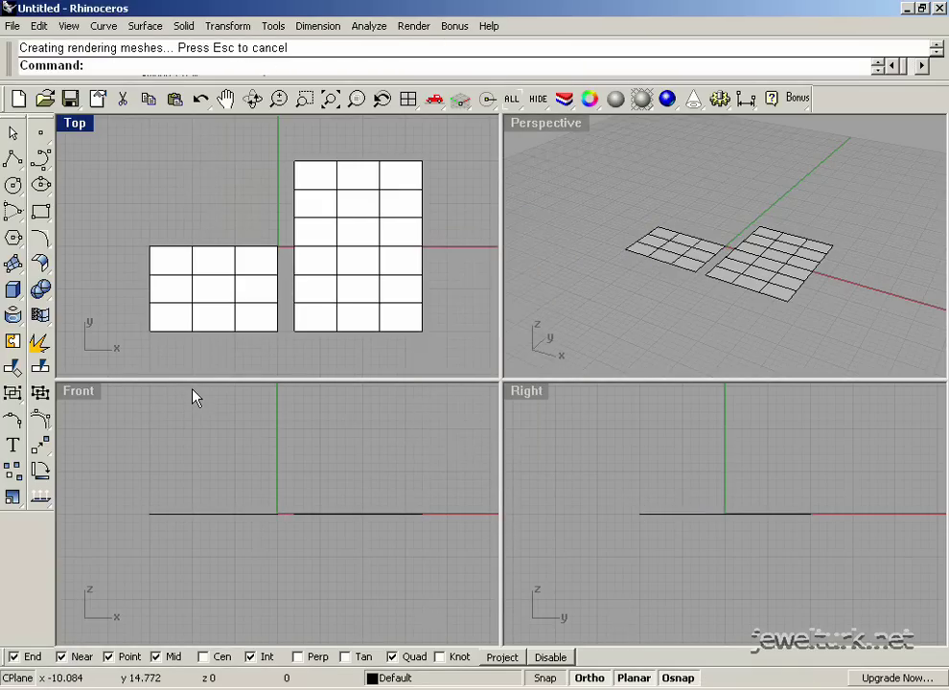
Undo the last explode, explode the taller joined surface again, and select its upper and lower surfaces separately.
{"action": "key", "text": "ctrl+z"}
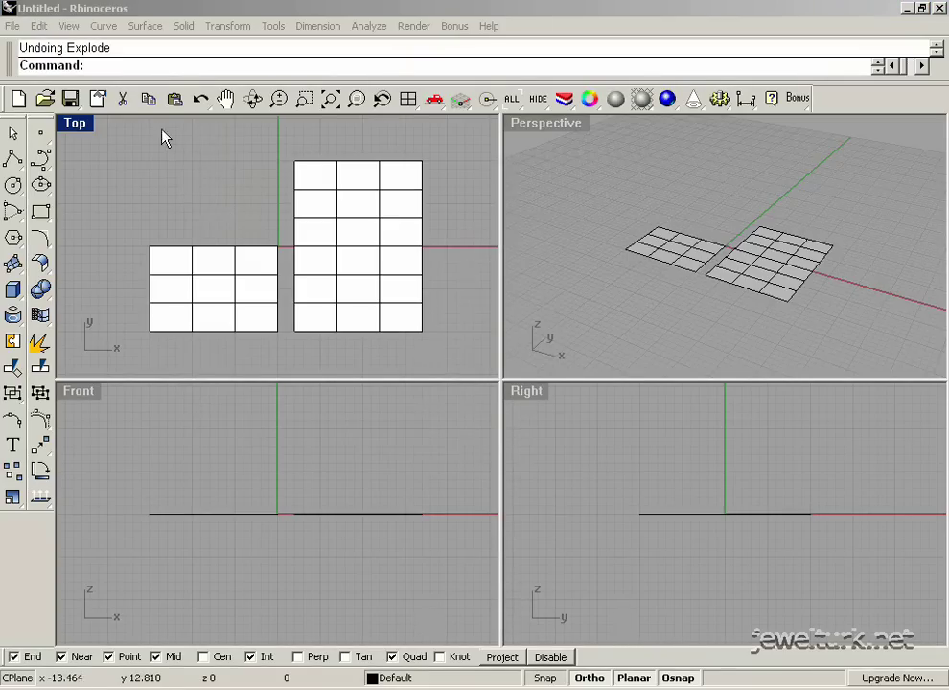
{"action": "left_click", "coordinate": [39, 26]}
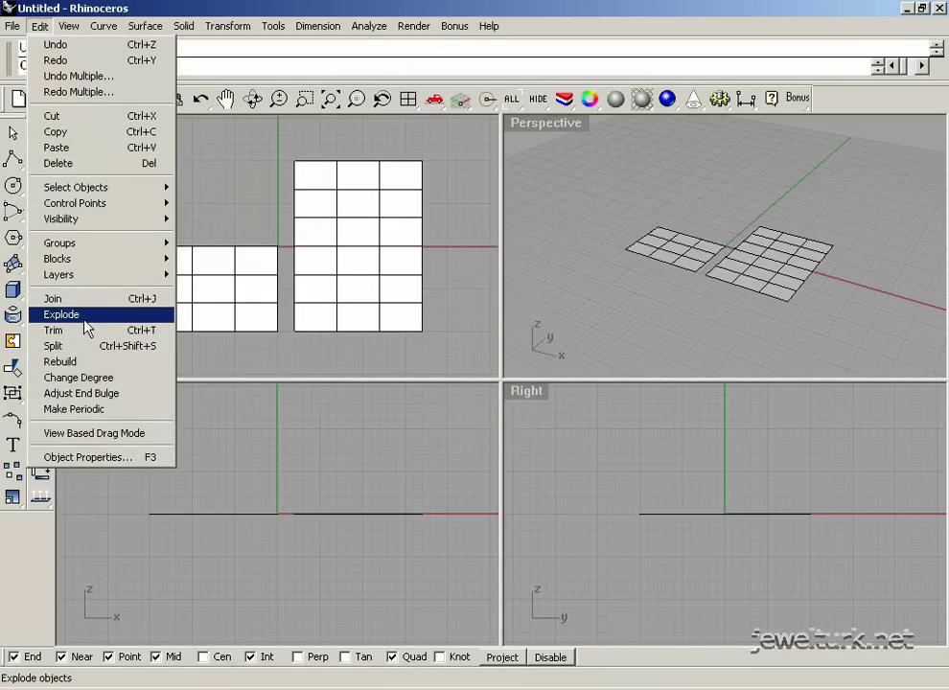
{"action": "left_click", "coordinate": [329, 307]}
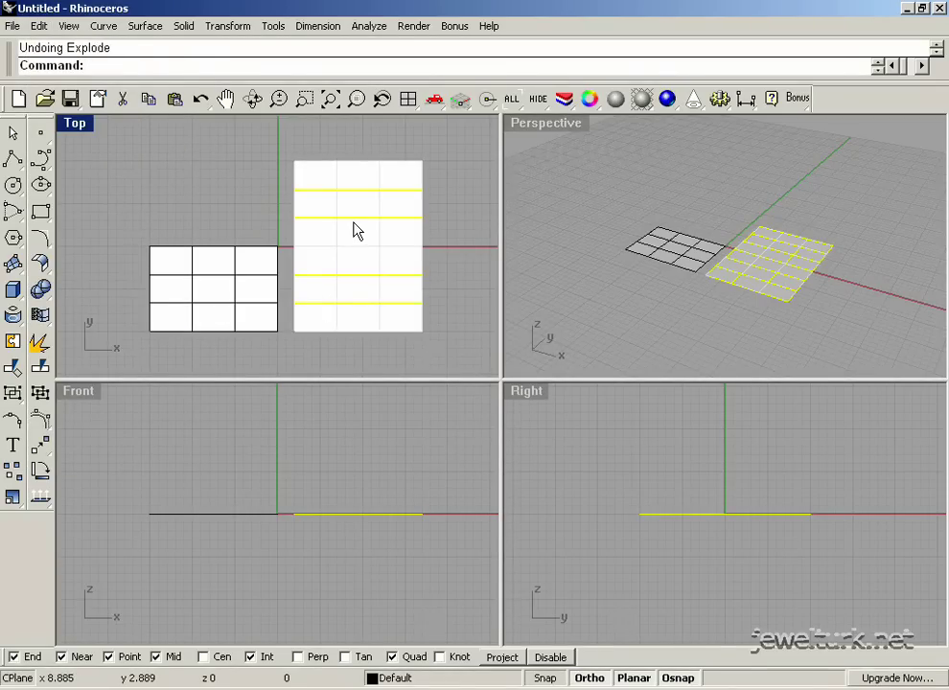
{"action": "left_click", "coordinate": [40, 345]}
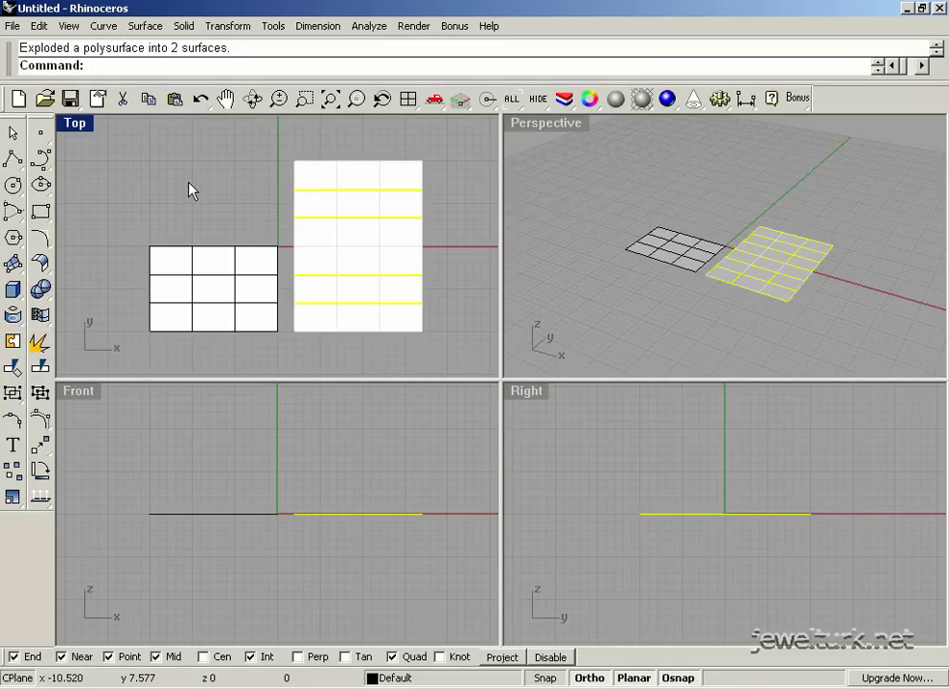
{"action": "left_click", "coordinate": [329, 237]}
{"action": "left_click", "coordinate": [365, 291]}
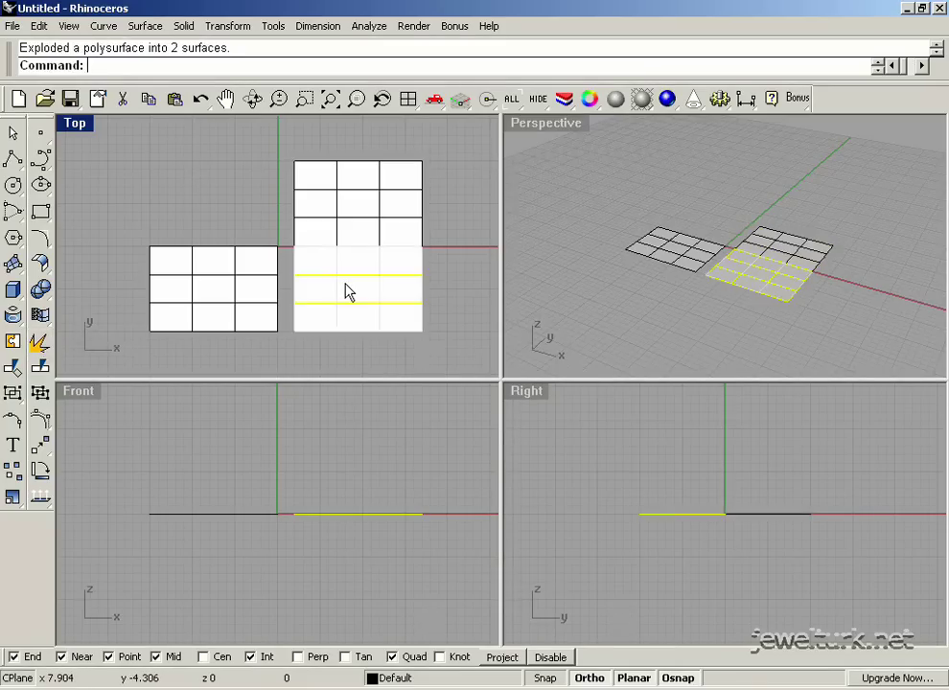
{"action": "left_click", "coordinate": [393, 219]}
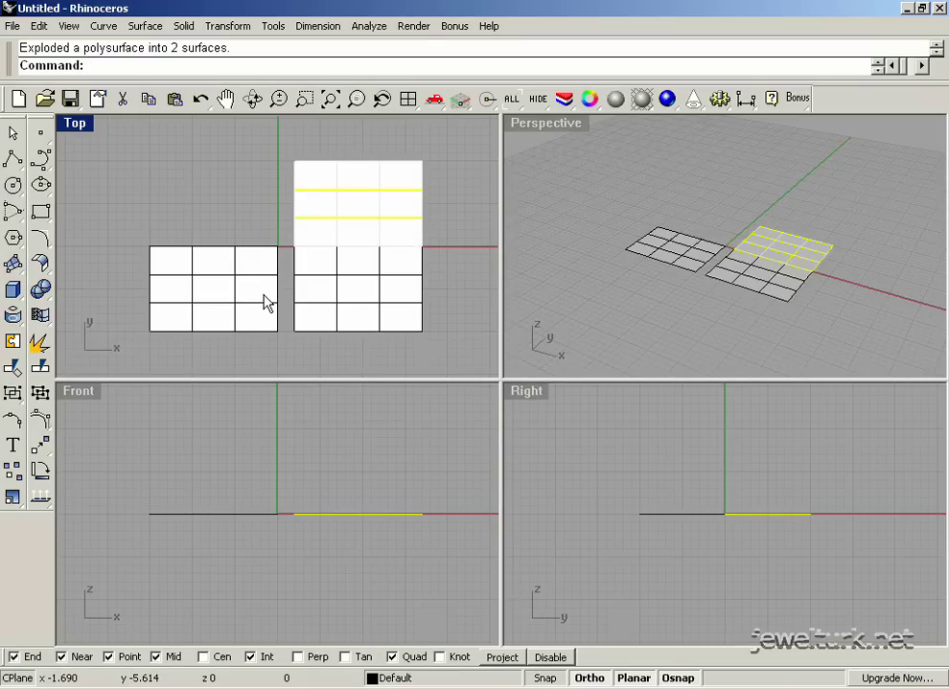
Delete both exploded surfaces and the remaining surface that covers the rectangle's boundary curves.
{"action": "left_click", "coordinate": [360, 303]}
{"action": "key", "text": "Delete"}
{"action": "left_click", "coordinate": [323, 248]}
{"action": "key", "text": "Delete"}
{"action": "left_click", "coordinate": [222, 307]}
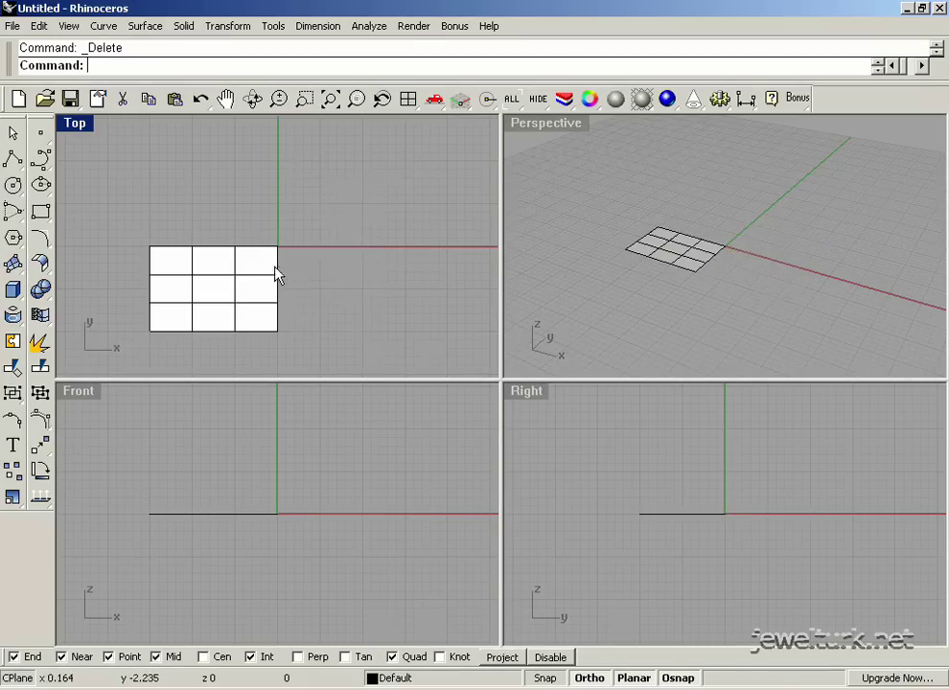
{"action": "key", "text": "Delete"}
Join the four rectangle sides into one closed curve and move it in positive X, past the Y axis.
{"action": "left_click", "coordinate": [276, 308]}
{"action": "left_click", "coordinate": [245, 248]}
{"action": "left_click", "coordinate": [149, 273]}
{"action": "left_click", "coordinate": [169, 331]}
{"action": "left_click", "coordinate": [191, 299]}
{"action": "left_click_drag", "start_coordinate": [370, 203], "coordinate": [340, 230]}
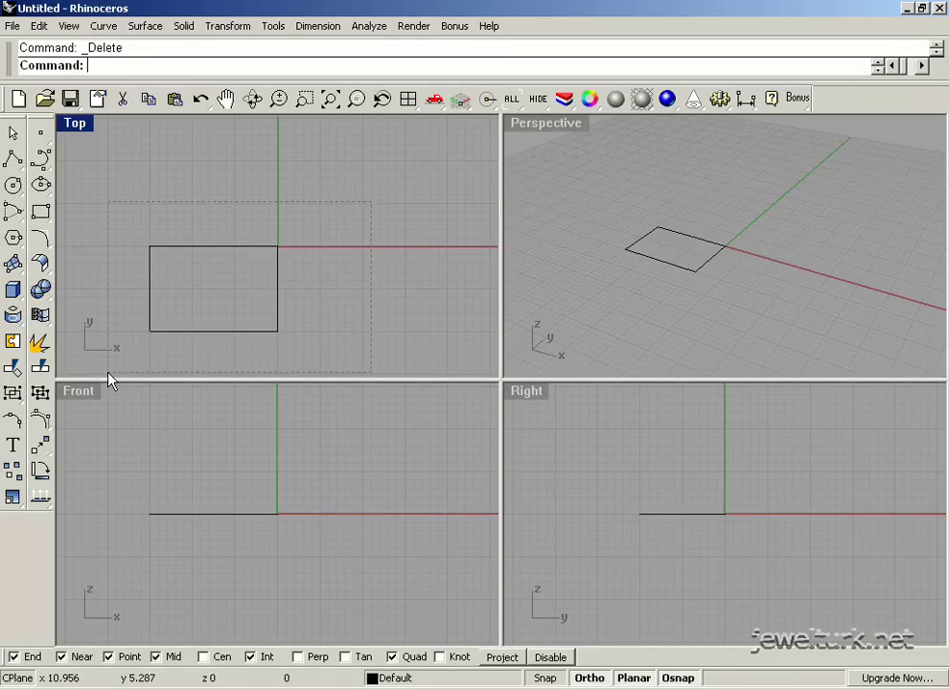
{"action": "left_click_drag", "start_coordinate": [108, 381], "coordinate": [104, 378]}
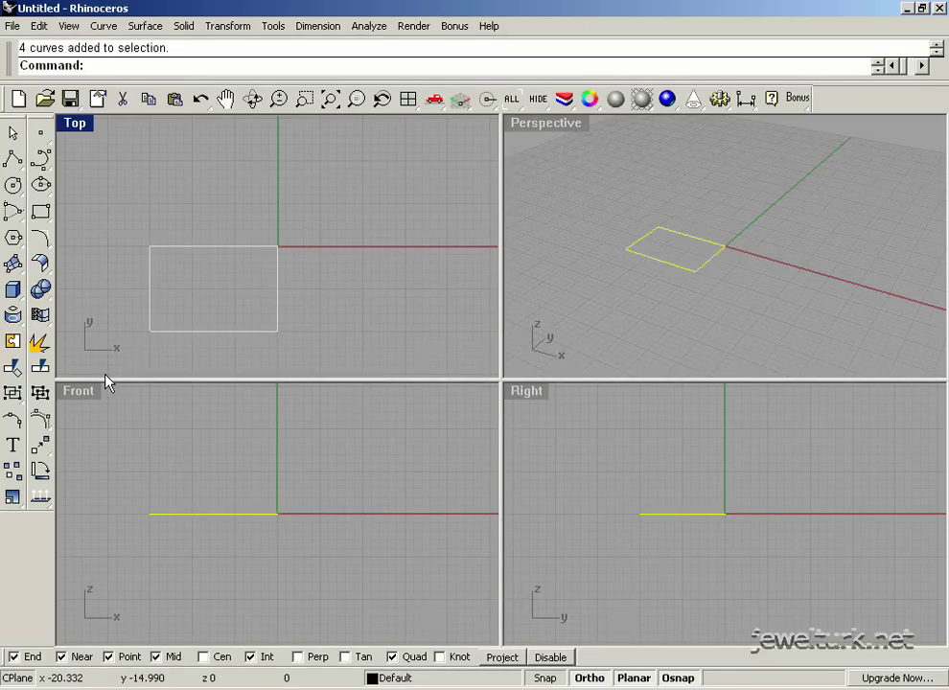
{"action": "left_click", "coordinate": [15, 344]}
{"action": "left_click_drag", "start_coordinate": [212, 331], "coordinate": [346, 226]}
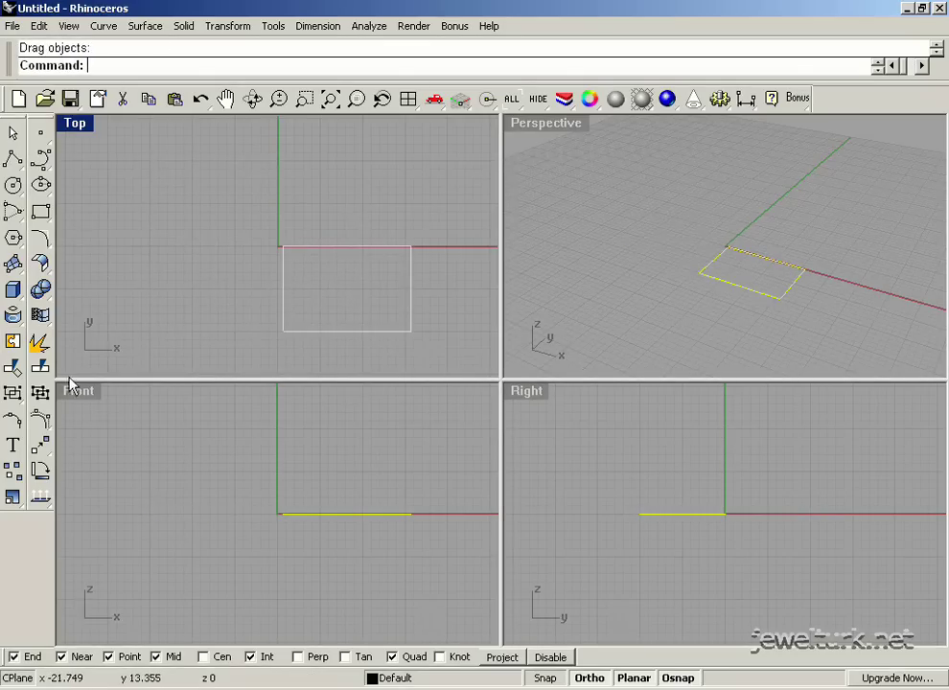
Explode the closed rectangle into separate line segments and delete all of them.
{"action": "left_click", "coordinate": [40, 344]}
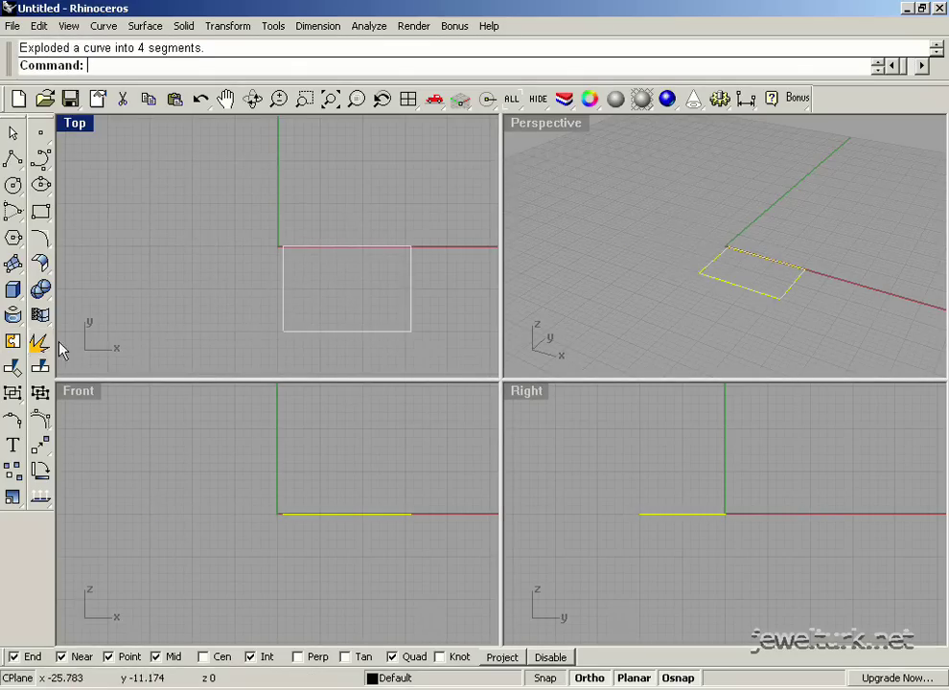
{"action": "left_click", "coordinate": [348, 332]}
{"action": "left_click", "coordinate": [283, 307]}
{"action": "left_click", "coordinate": [303, 248]}
{"action": "left_click", "coordinate": [411, 276]}
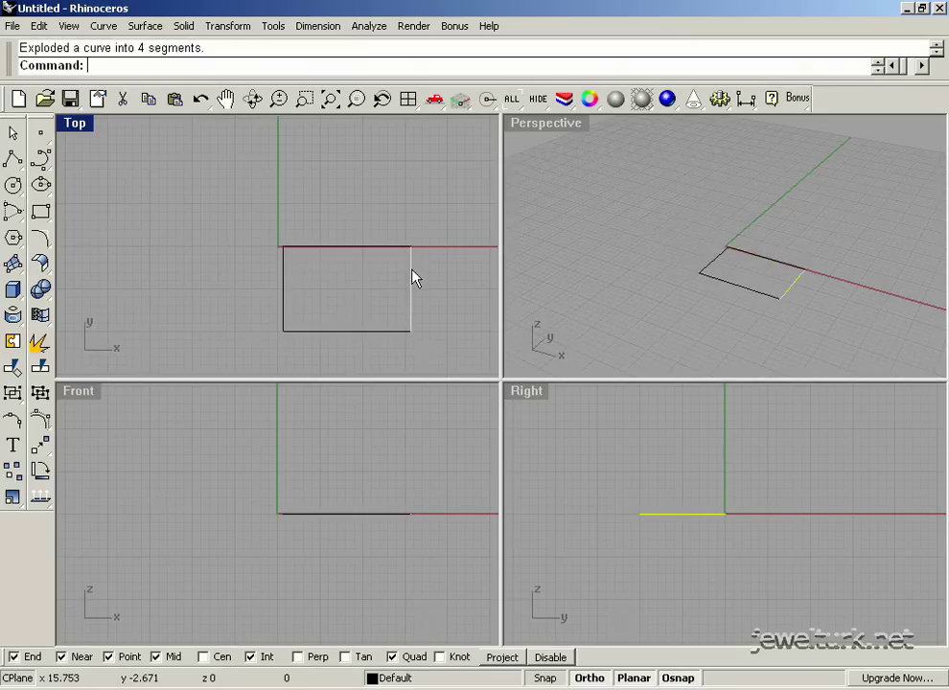
{"action": "left_click", "coordinate": [364, 248]}
{"action": "left_click", "coordinate": [284, 289]}
{"action": "left_click", "coordinate": [323, 331]}
{"action": "left_click", "coordinate": [362, 248]}
{"action": "left_click_drag", "start_coordinate": [441, 225], "coordinate": [248, 343]}
{"action": "key", "text": "Delete"}
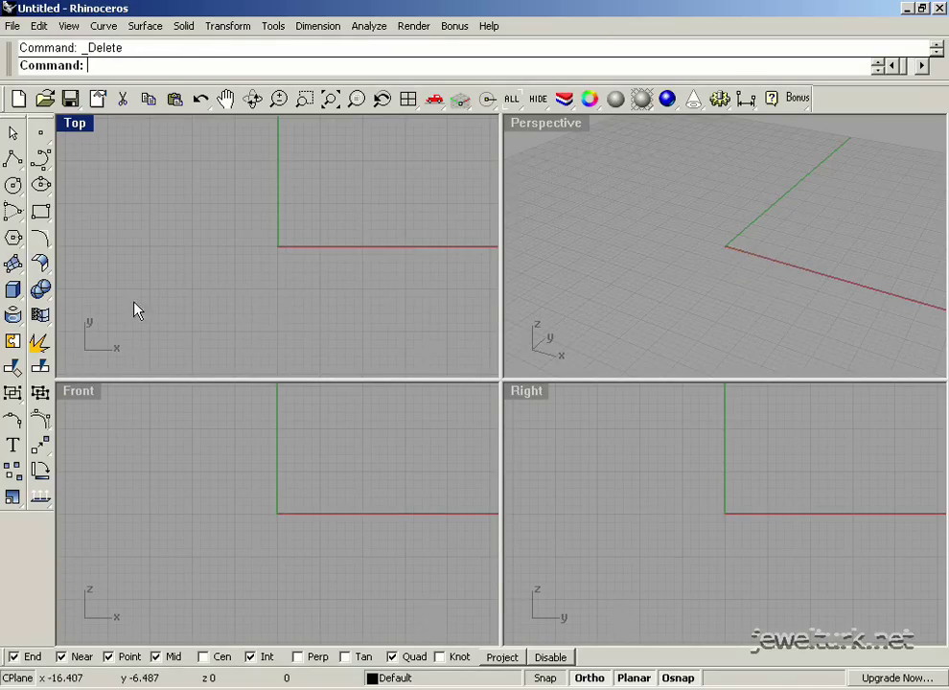
Create a solid box from the origin with length, width and height of 20 units.
{"action": "left_click", "coordinate": [14, 293]}
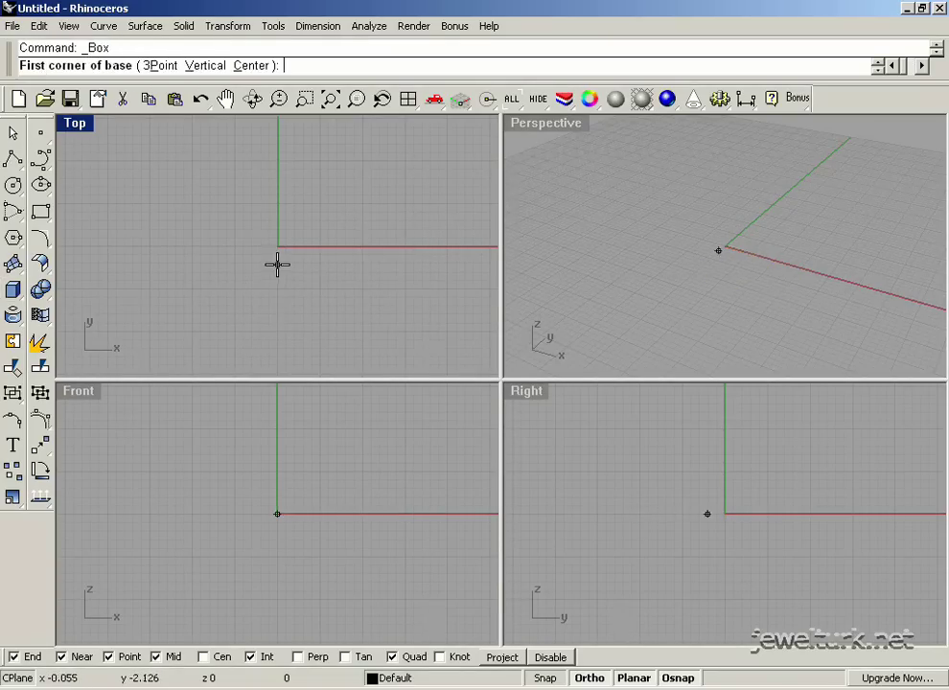
{"action": "type", "text": "0"}
{"action": "key", "text": "Return"}
{"action": "type", "text": "20"}
{"action": "key", "text": "Return"}
{"action": "type", "text": "20"}
{"action": "key", "text": "Return"}
{"action": "type", "text": "20"}
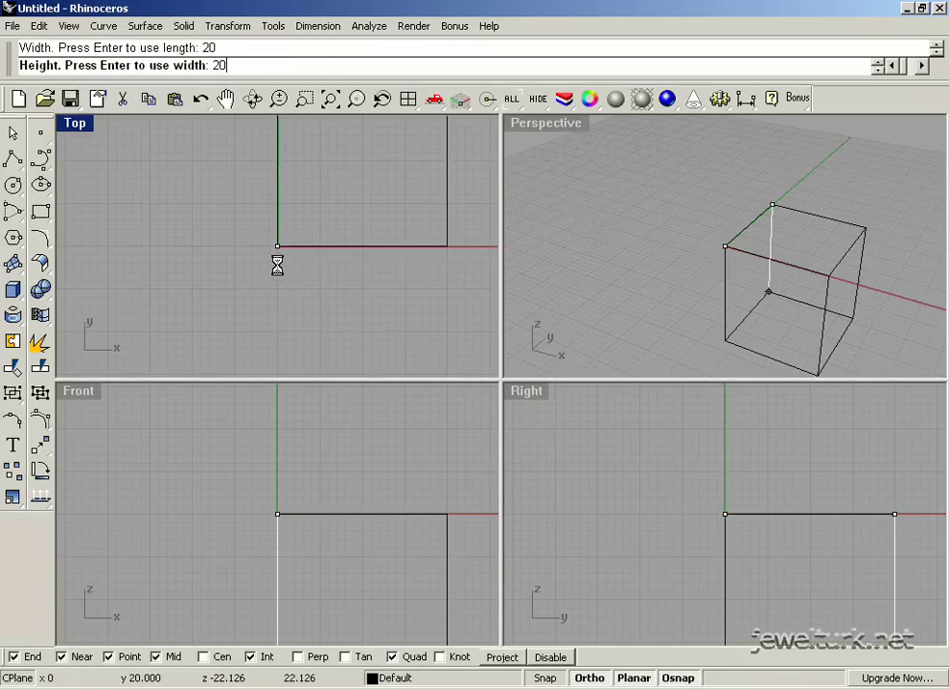
{"action": "key", "text": "Return"}
Move the box about 10 units in negative Y and explode it into separate surfaces.
{"action": "left_click", "coordinate": [409, 99]}
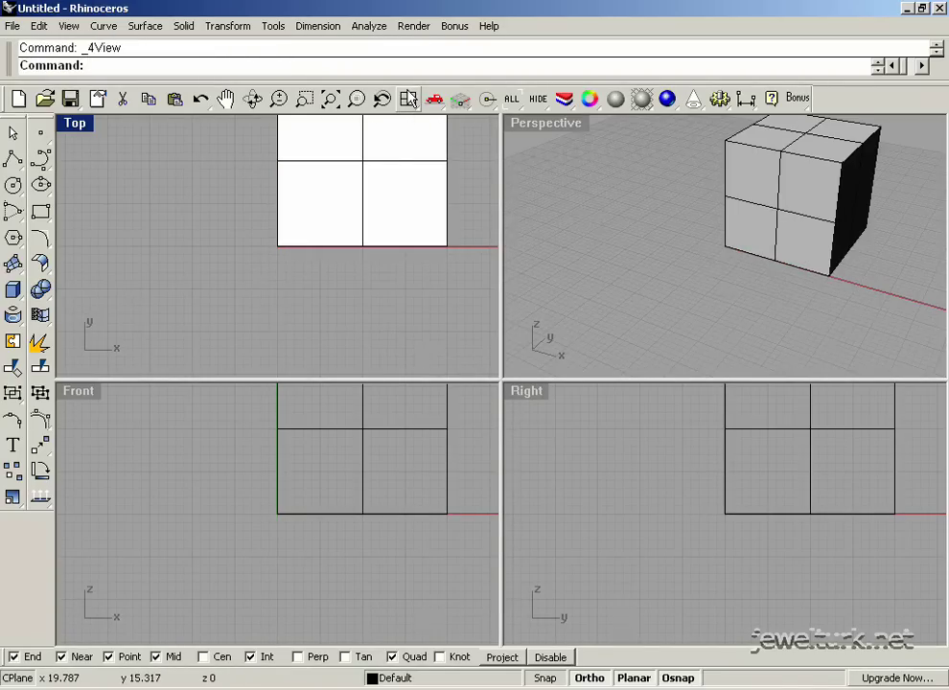
{"action": "left_click", "coordinate": [392, 161]}
{"action": "left_click_drag", "start_coordinate": [392, 161], "coordinate": [312, 250]}
{"action": "left_click", "coordinate": [470, 248]}
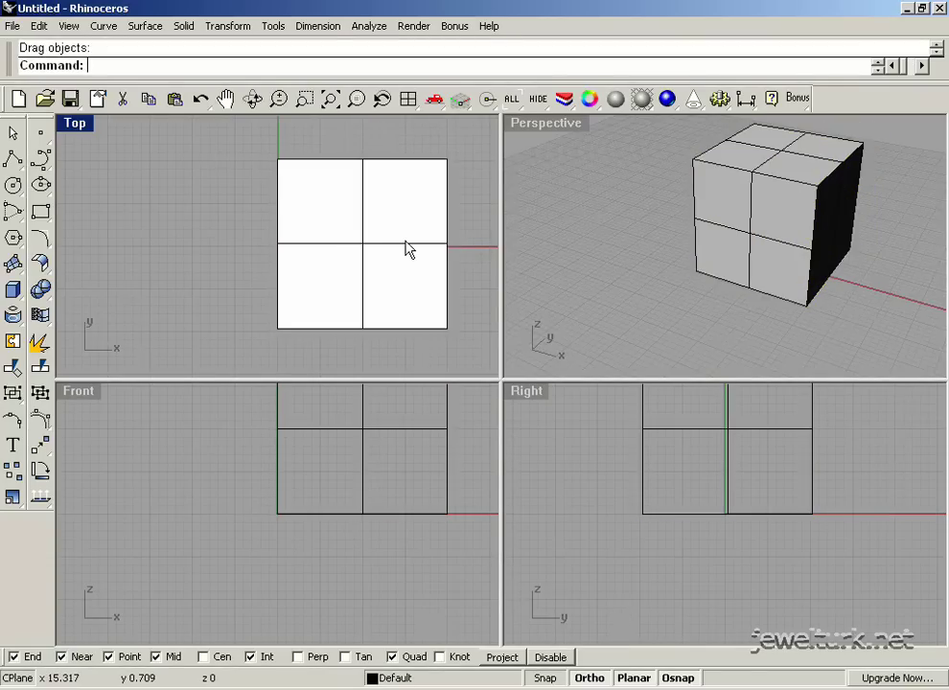
{"action": "left_click", "coordinate": [393, 248]}
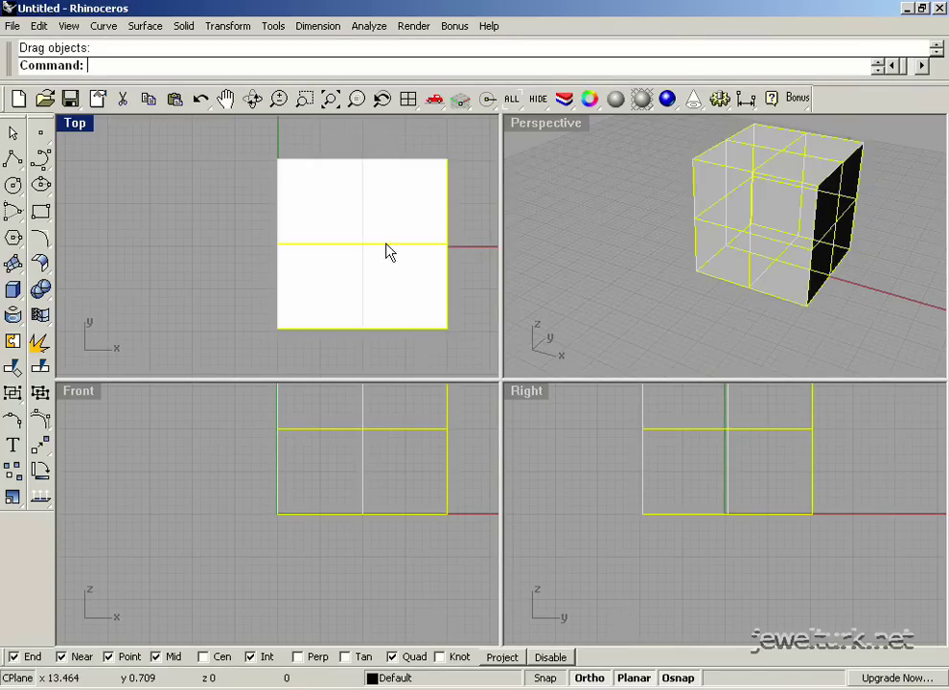
{"action": "left_click", "coordinate": [38, 347]}
{"action": "left_click", "coordinate": [227, 317]}
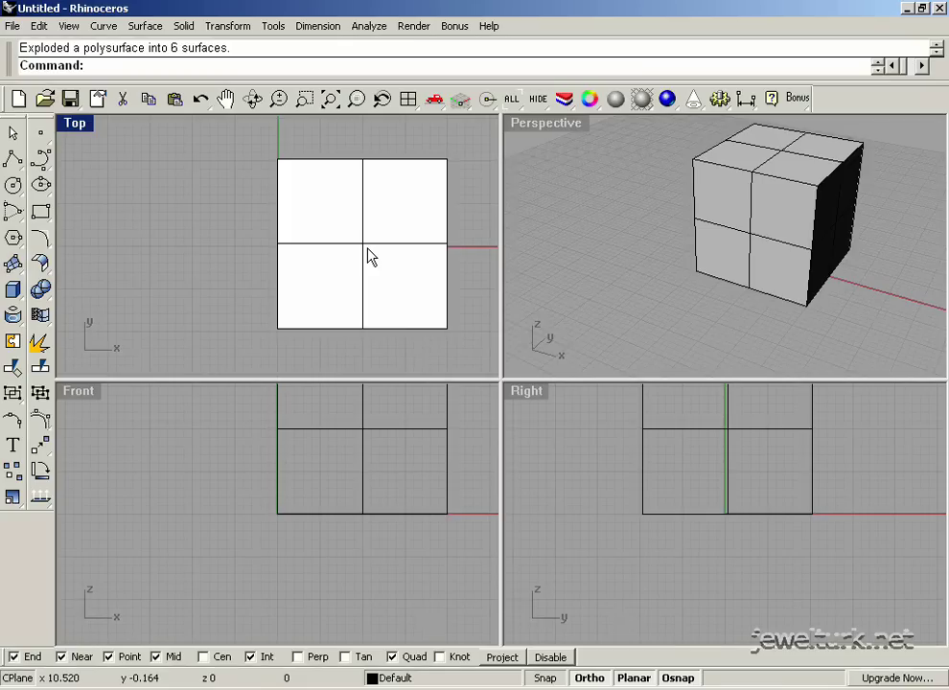
Move the box's top face in negative X and one side face in positive Y, away from the other faces.
{"action": "left_click_drag", "start_coordinate": [376, 245], "coordinate": [189, 247]}
{"action": "left_click", "coordinate": [588, 254]}
{"action": "right_click_drag", "start_coordinate": [588, 254], "coordinate": [608, 170]}
{"action": "double_click", "coordinate": [564, 133]}
{"action": "right_click_drag", "start_coordinate": [529, 224], "coordinate": [487, 309]}
{"action": "left_click", "coordinate": [486, 309]}
{"action": "left_click_drag", "start_coordinate": [486, 308], "coordinate": [572, 282]}
{"action": "left_click", "coordinate": [572, 282]}
Examine the opened box in the enlarged perspective view, checking its separate faces from several angles.
{"action": "left_click", "coordinate": [438, 451]}
{"action": "left_click", "coordinate": [485, 472]}
{"action": "right_click_drag", "start_coordinate": [637, 511], "coordinate": [502, 530]}
{"action": "left_click", "coordinate": [420, 471]}
{"action": "left_click", "coordinate": [424, 401]}
{"action": "left_click", "coordinate": [633, 414]}
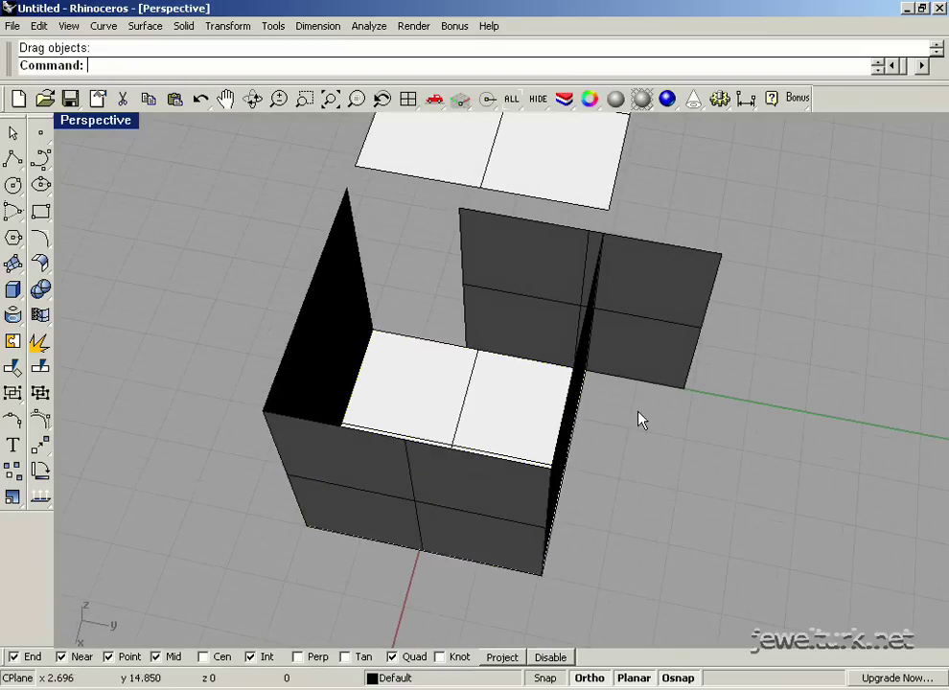
{"action": "right_click_drag", "start_coordinate": [633, 415], "coordinate": [568, 464]}
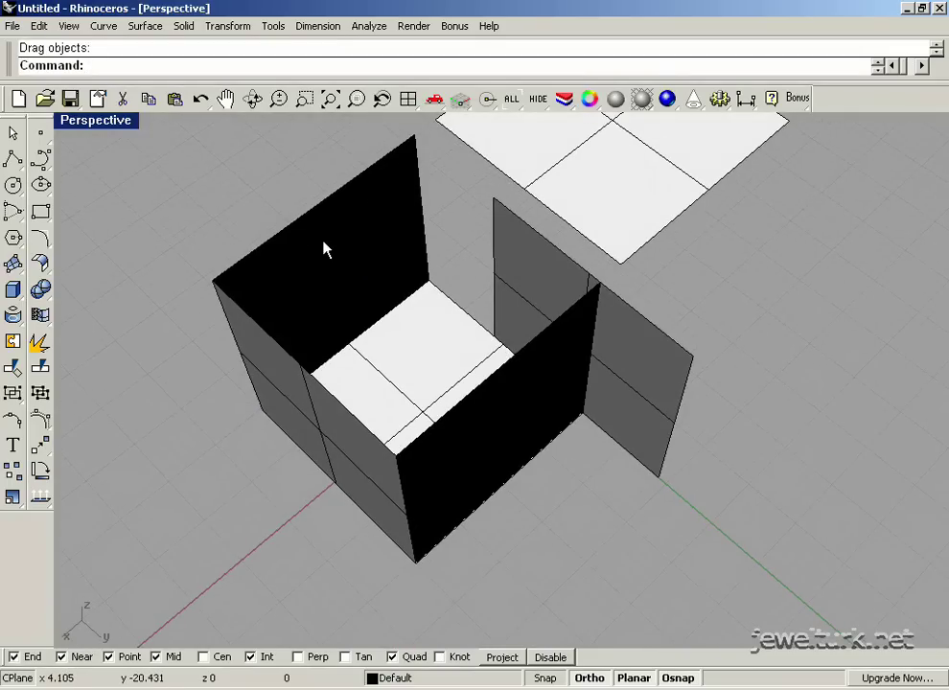
{"action": "right_click_drag", "start_coordinate": [324, 248], "coordinate": [559, 323]}
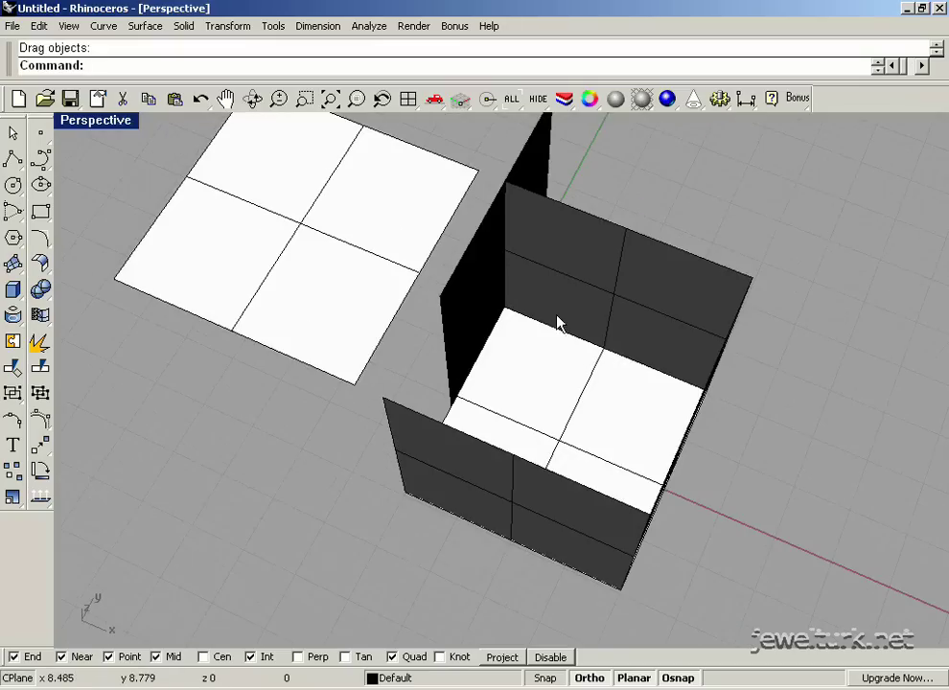
Undo both face moves and return to the four-viewport layout with nothing selected.
{"action": "key", "text": "ctrl+z"}
{"action": "key", "text": "ctrl+z"}
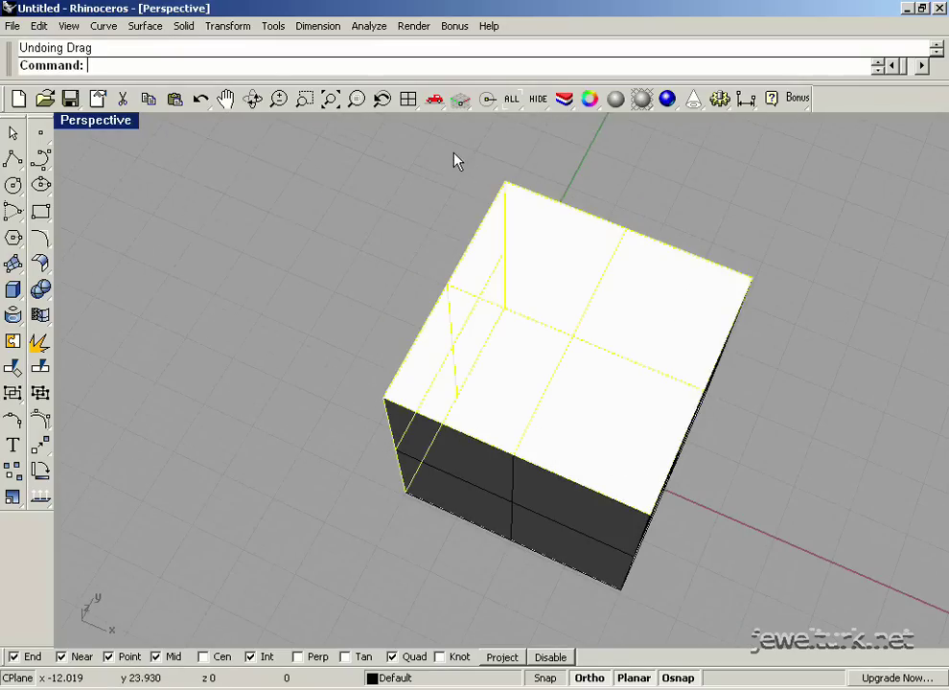
{"action": "left_click", "coordinate": [408, 99]}
{"action": "key", "text": "Escape"}
Select all six box faces in the Top view and join them back into one box.
{"action": "scroll", "coordinate": [434, 226], "scroll_direction": "down", "scroll_amount": 4}
{"action": "left_click_drag", "start_coordinate": [409, 167], "coordinate": [251, 286]}
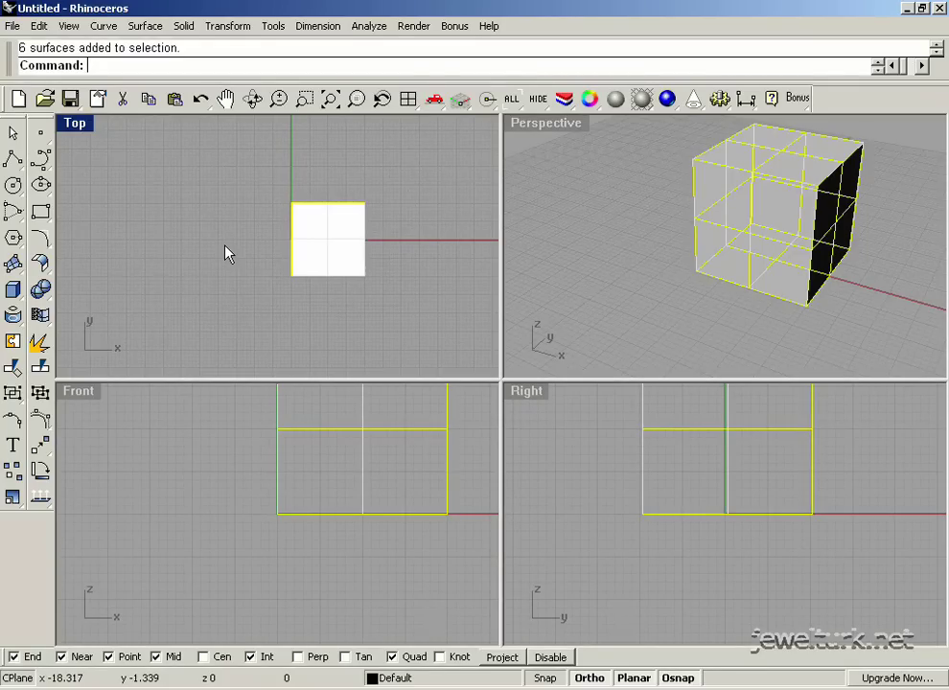
{"action": "left_click", "coordinate": [323, 254]}
{"action": "left_click_drag", "start_coordinate": [425, 165], "coordinate": [259, 306]}
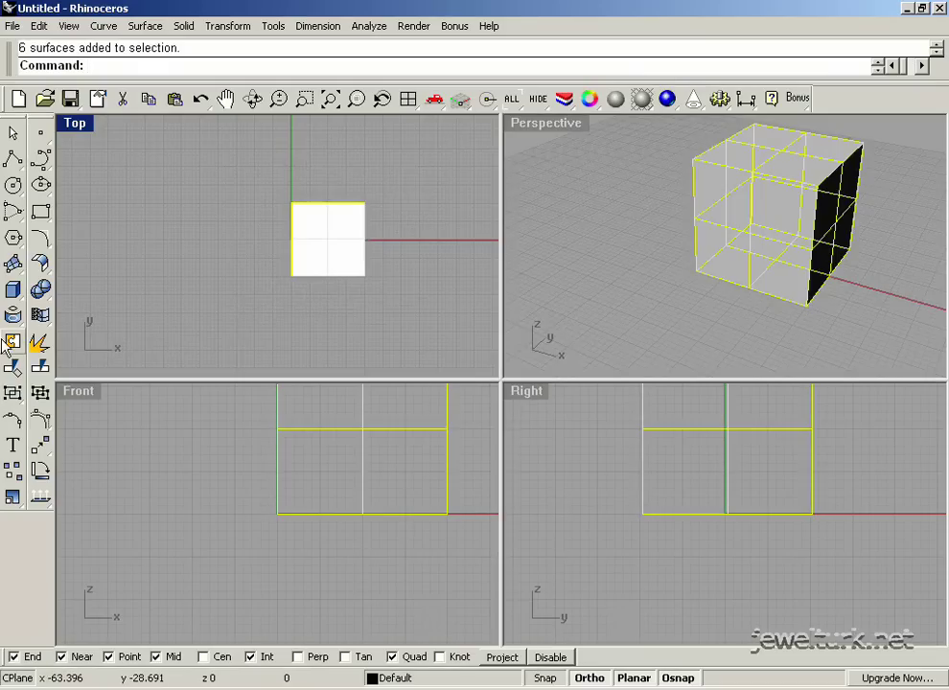
{"action": "left_click", "coordinate": [14, 265]}
{"action": "left_click", "coordinate": [316, 254]}
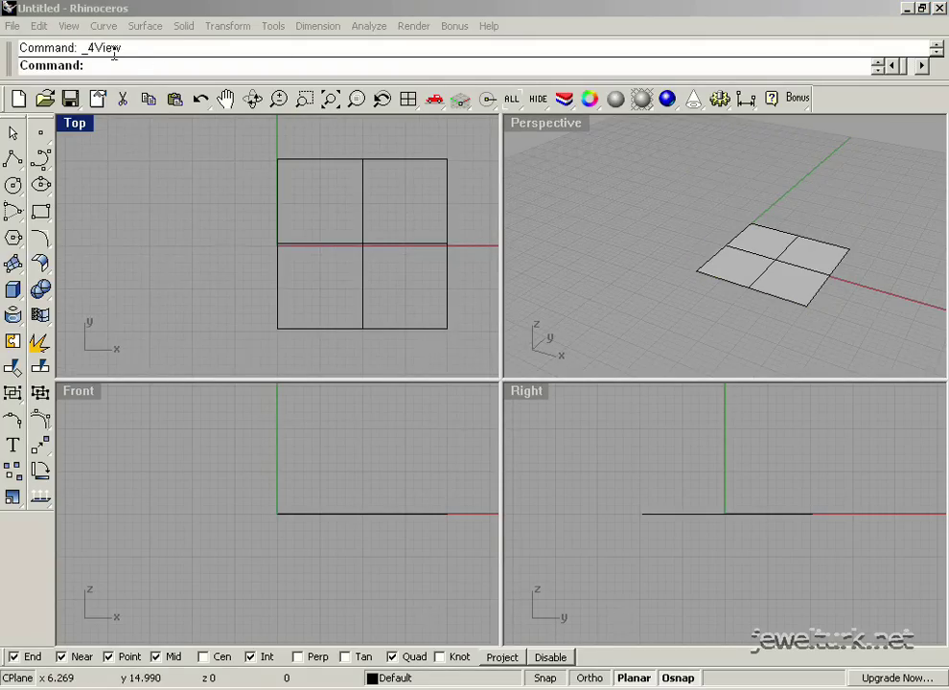
{"action": "left_click", "coordinate": [39, 26]}
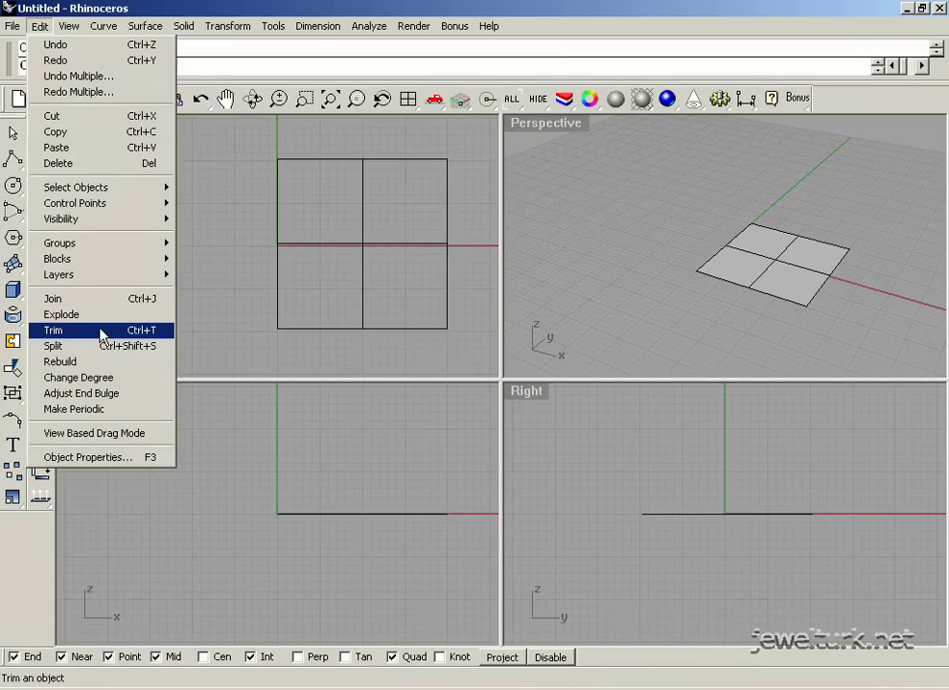
{"action": "left_click", "coordinate": [226, 314]}
{"action": "left_click", "coordinate": [38, 159]}
{"action": "left_click", "coordinate": [201, 168]}
{"action": "left_click", "coordinate": [329, 270]}
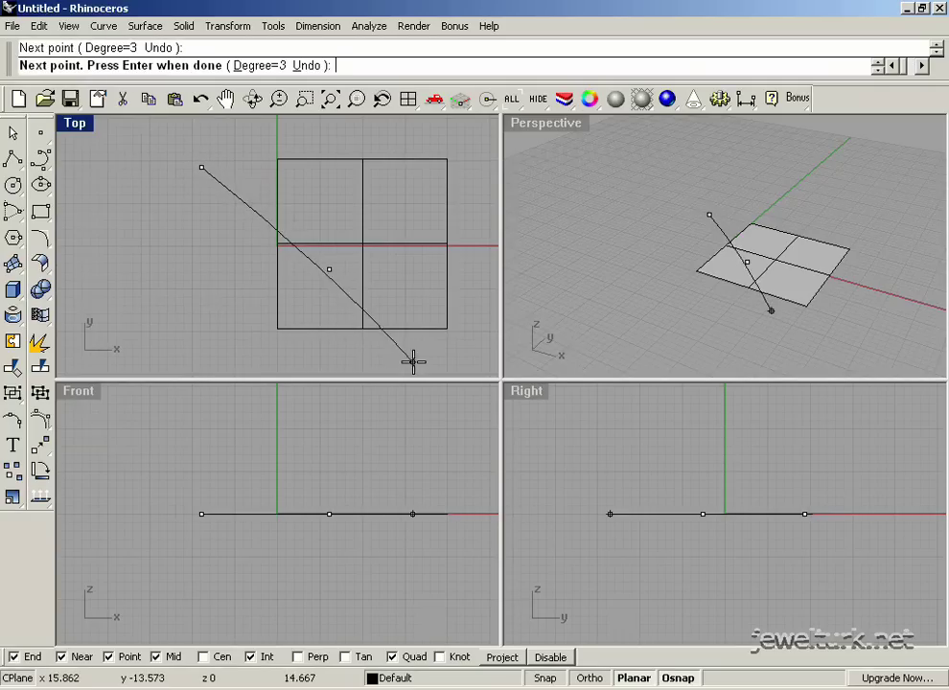
{"action": "left_click", "coordinate": [415, 362]}
{"action": "left_click", "coordinate": [458, 344]}
{"action": "key", "text": "Return"}
{"action": "right_click_drag", "start_coordinate": [465, 347], "coordinate": [440, 343]}
{"action": "left_click", "coordinate": [412, 334]}
{"action": "key", "text": "Delete"}
Draw a degree 3 control point curve bulging across the flat surface's lower-left corner, with both ends beyond its edges.
{"action": "key", "text": "Return"}
{"action": "left_click", "coordinate": [230, 201]}
{"action": "left_click", "coordinate": [290, 220]}
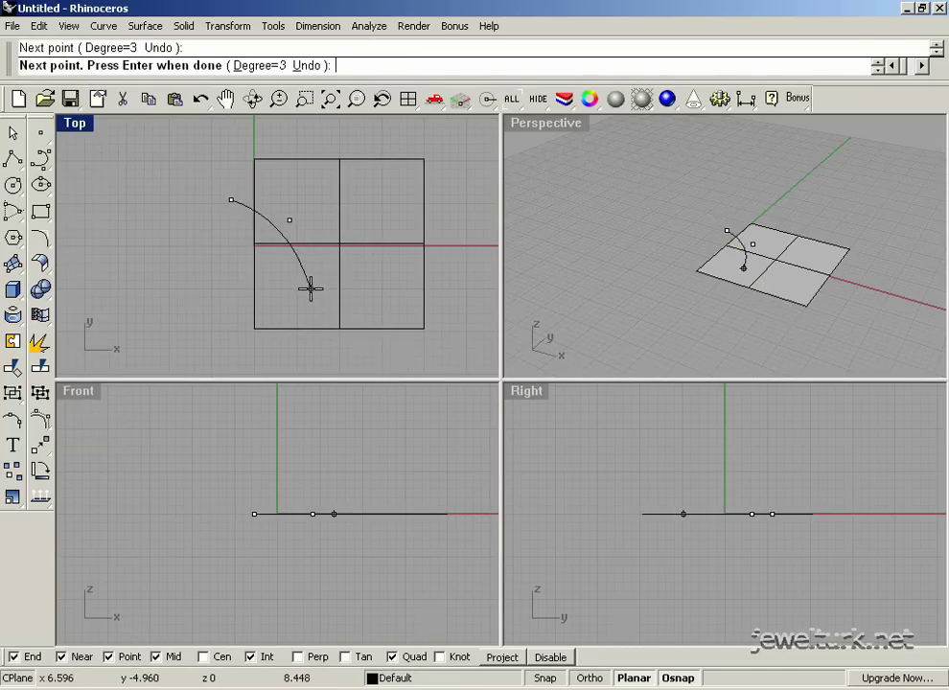
{"action": "left_click", "coordinate": [310, 287]}
{"action": "left_click", "coordinate": [284, 357]}
{"action": "key", "text": "Return"}
{"action": "left_click", "coordinate": [382, 106]}
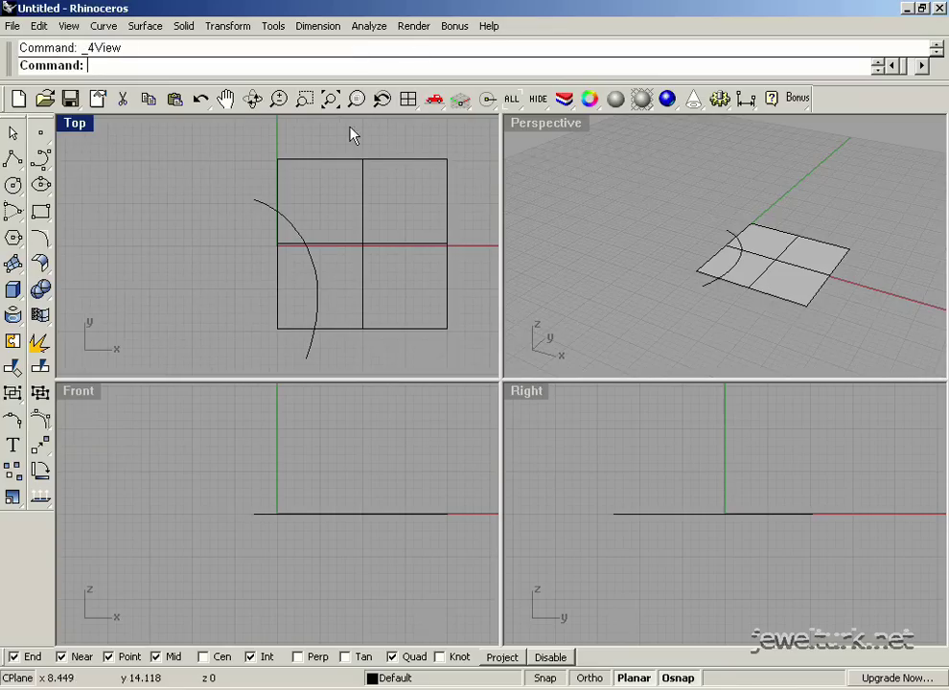
Trim off the flat surface's lower-left corner with the curve as cutting object, and undo the trim.
{"action": "left_click", "coordinate": [11, 368]}
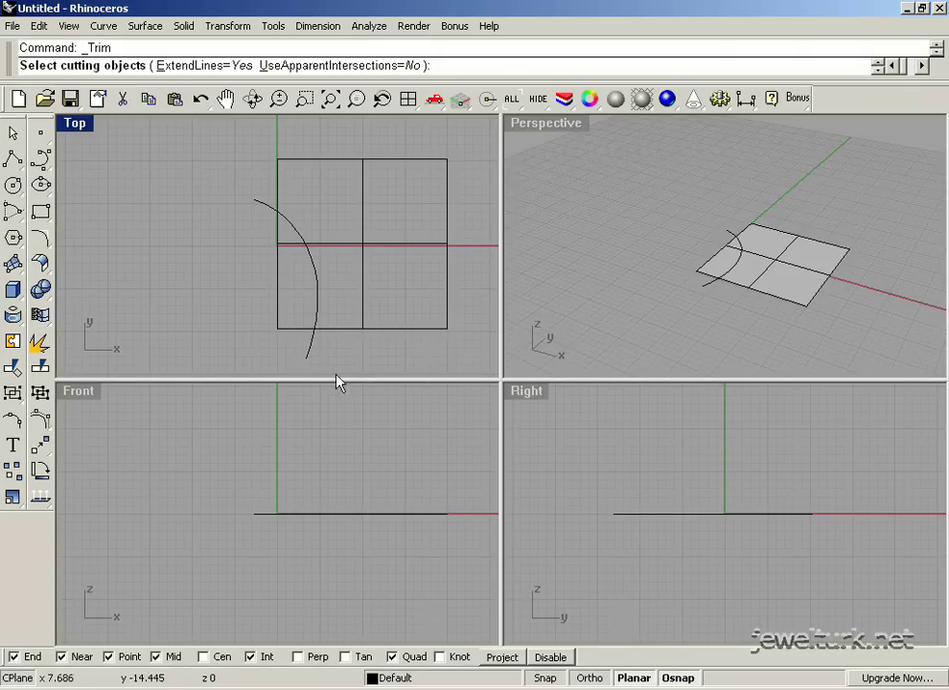
{"action": "left_click", "coordinate": [307, 357]}
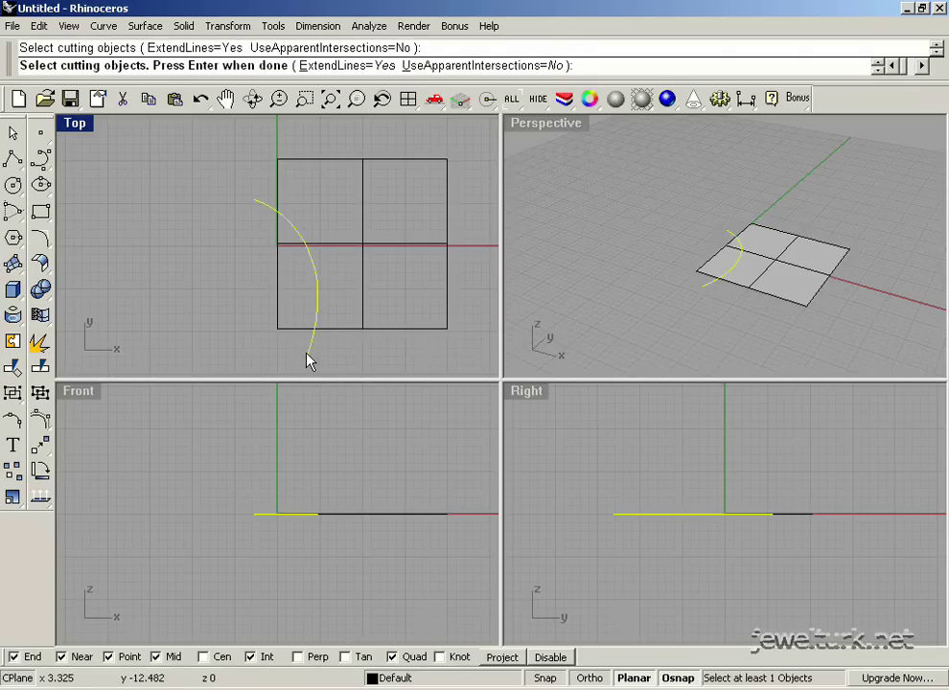
{"action": "key", "text": "Return"}
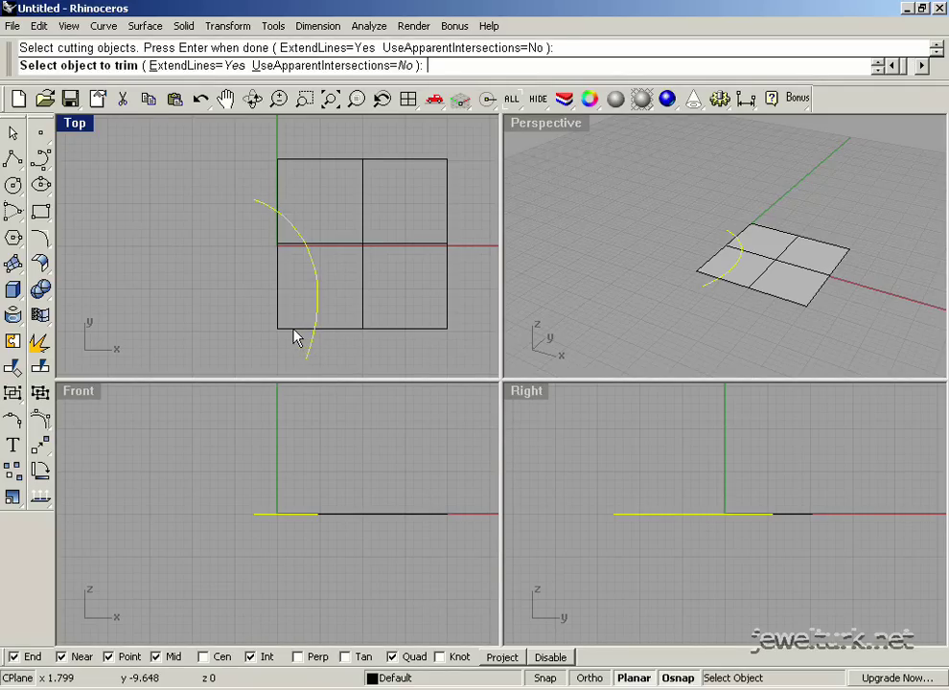
{"action": "left_click", "coordinate": [294, 331]}
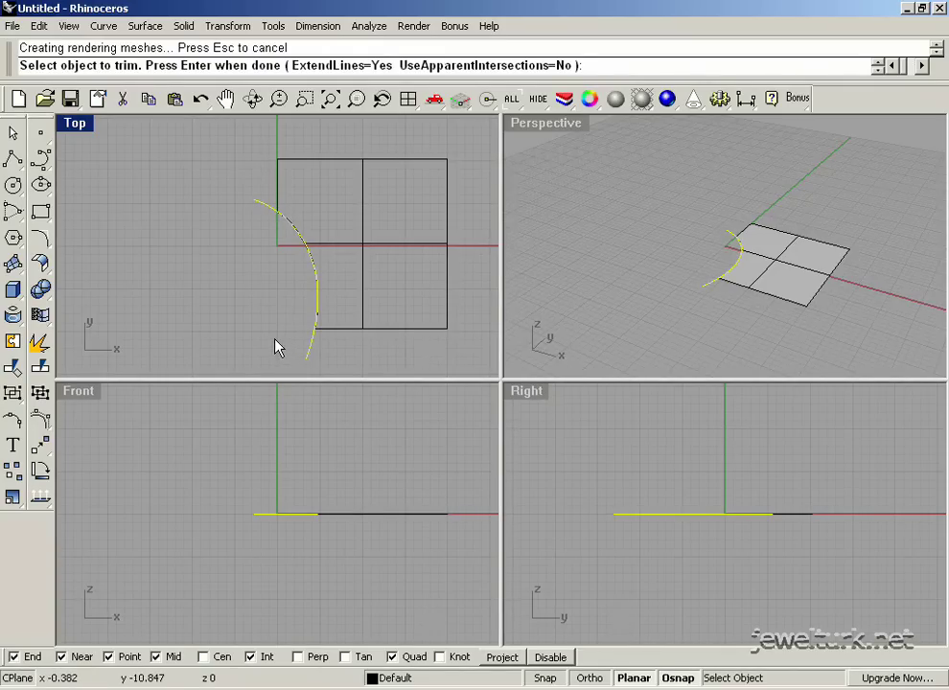
{"action": "key", "text": "ctrl+z"}
{"action": "key", "text": "Escape"}
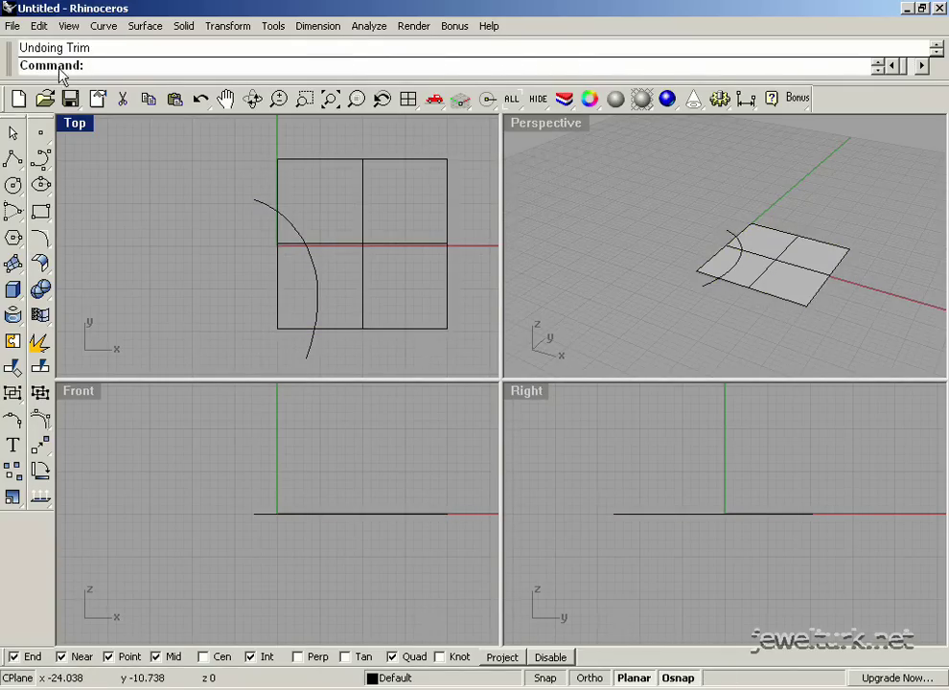
Trim off the larger part of the flat surface beyond the curve with the curve as cutting object, and undo the trim.
{"action": "left_click", "coordinate": [38, 25]}
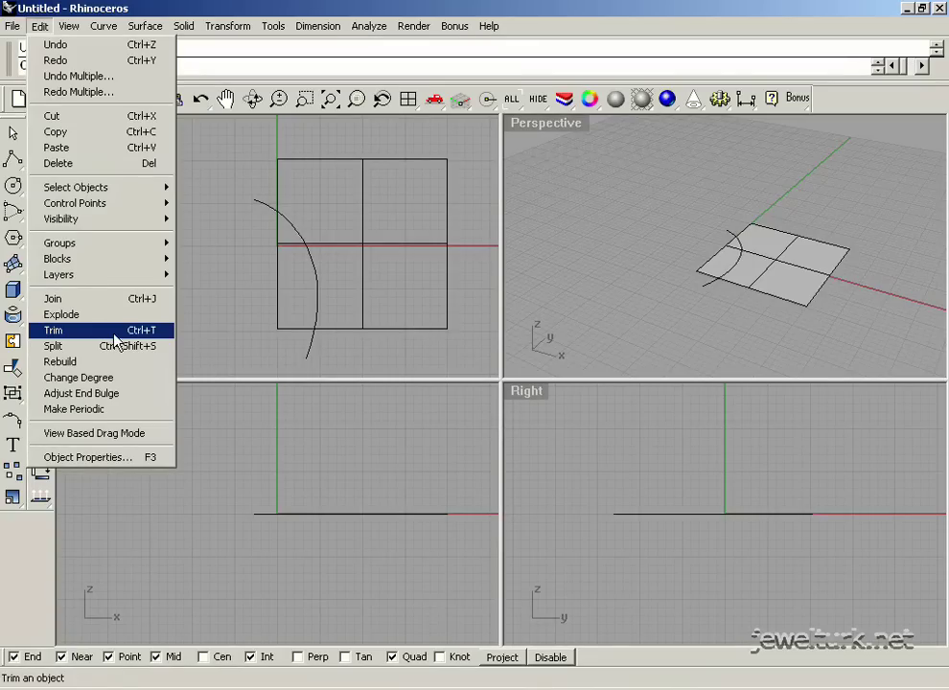
{"action": "left_click", "coordinate": [54, 330]}
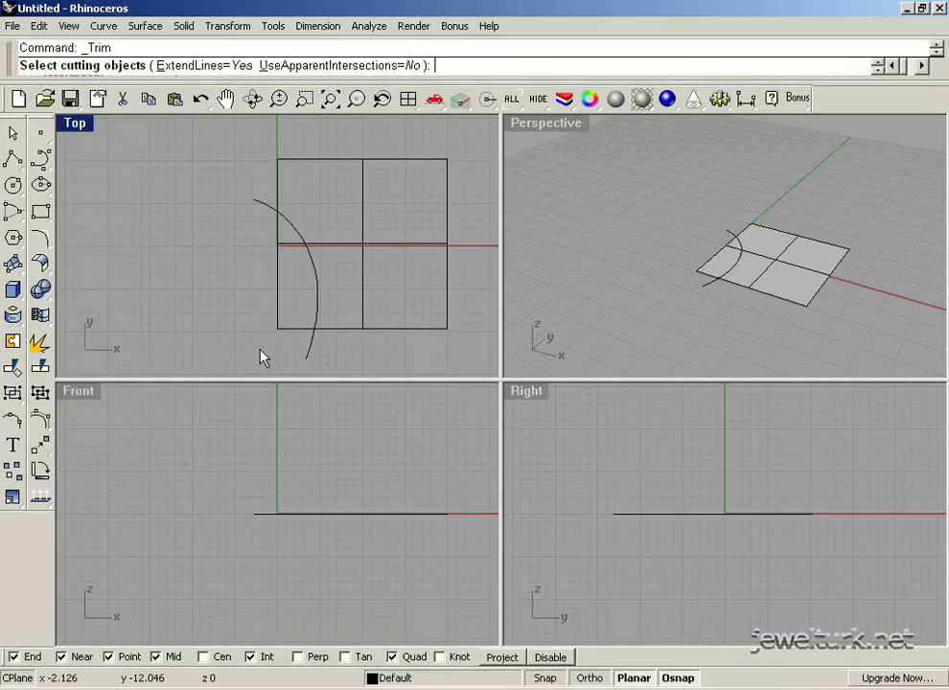
{"action": "left_click", "coordinate": [268, 213]}
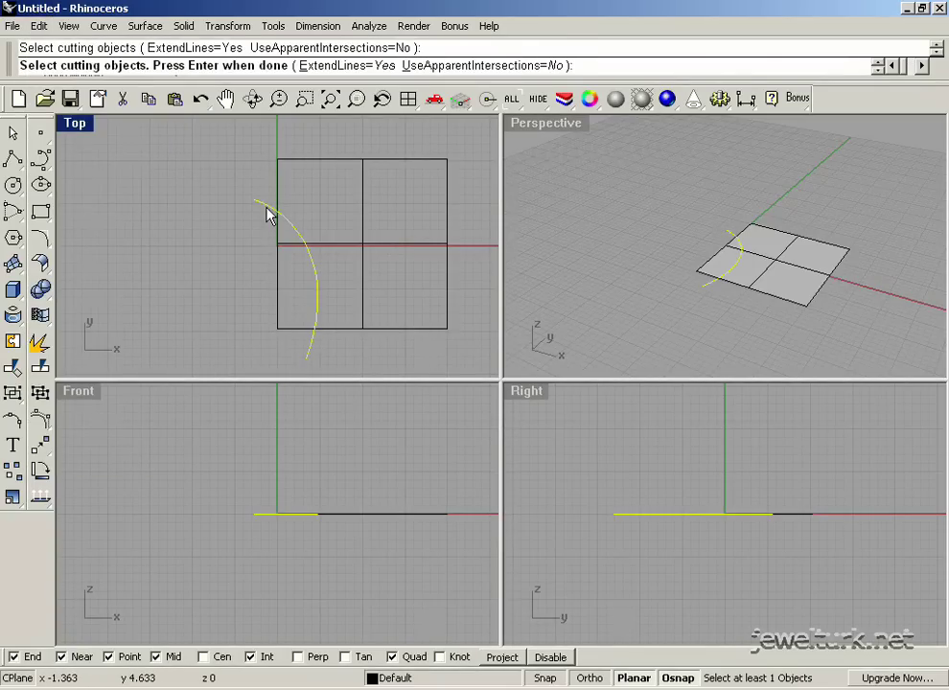
{"action": "key", "text": "Return"}
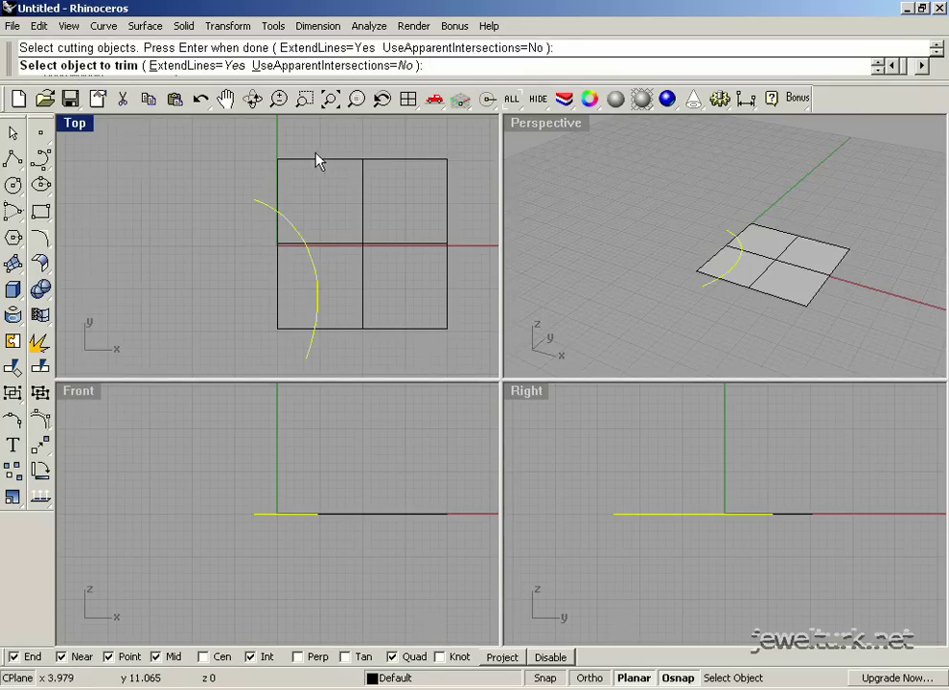
{"action": "left_click", "coordinate": [344, 167]}
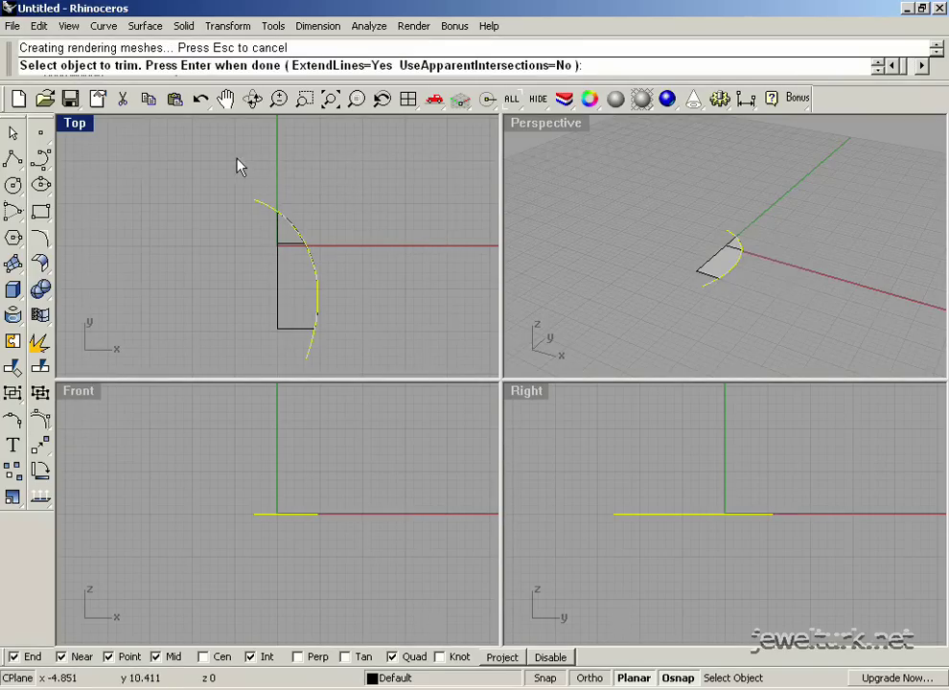
{"action": "key", "text": "ctrl+z"}
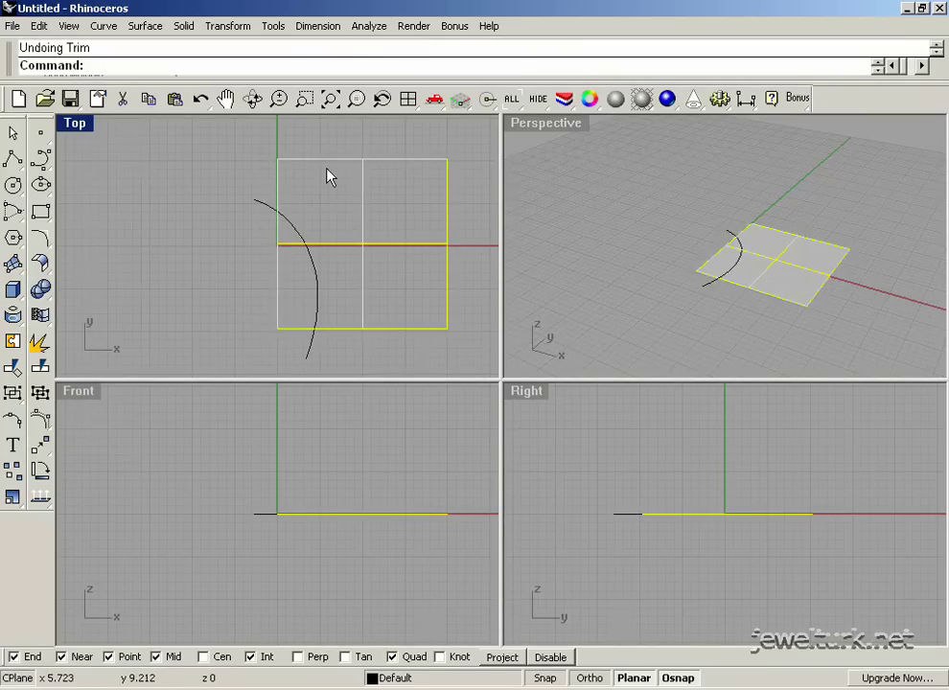
{"action": "key", "text": "Escape"}
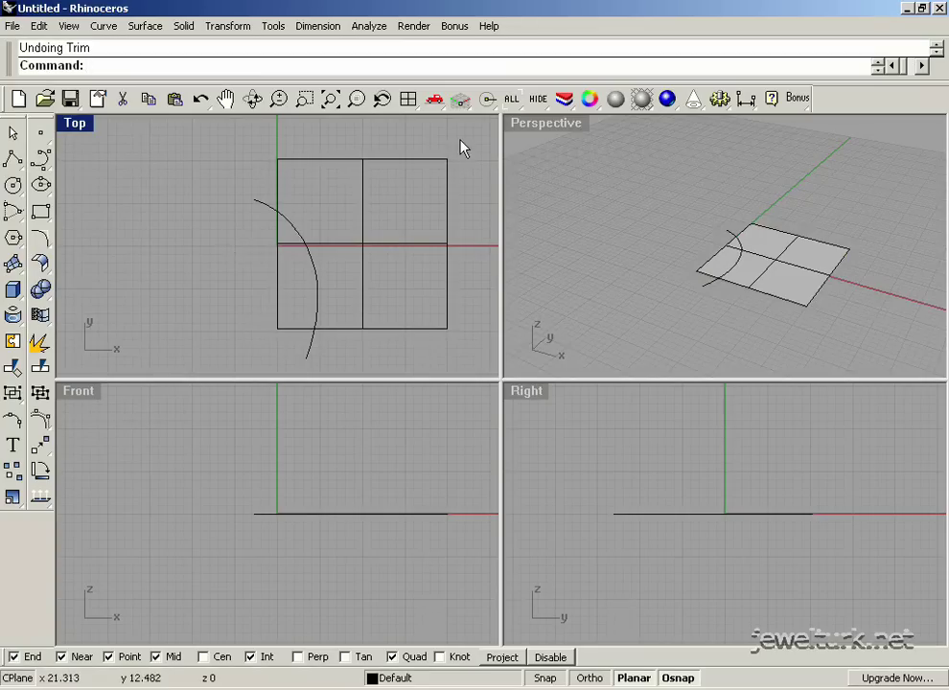
Delete all objects and draw a horizontal line from the origin in the Top view, shifted along the x axis to extend past both sides of the origin.
{"action": "key", "text": "ctrl+a"}
{"action": "key", "text": "Delete"}
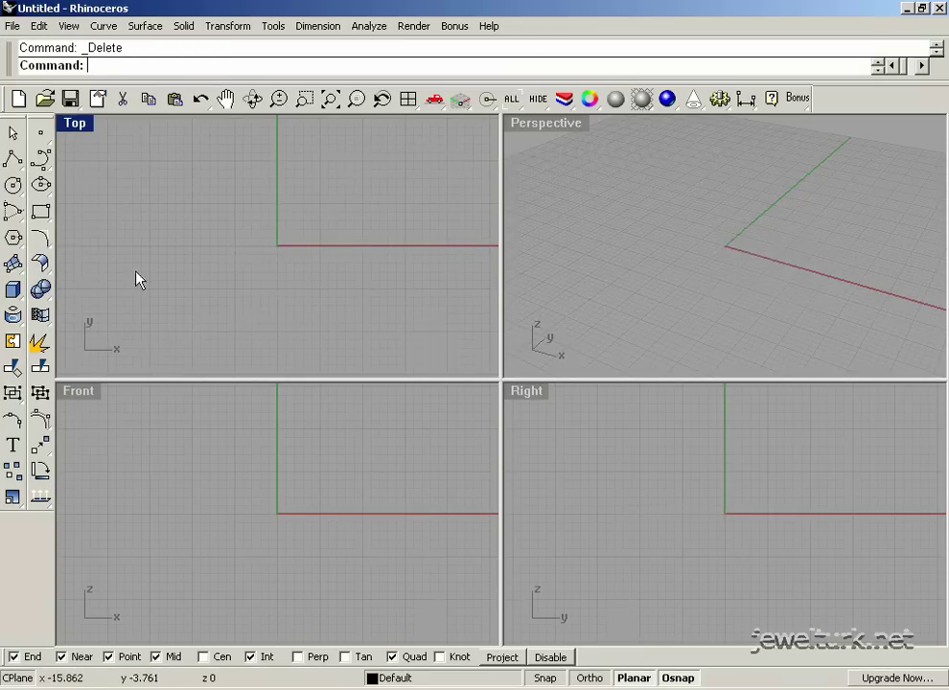
{"action": "left_click", "coordinate": [13, 158]}
{"action": "type", "text": "0"}
{"action": "key", "text": "Return"}
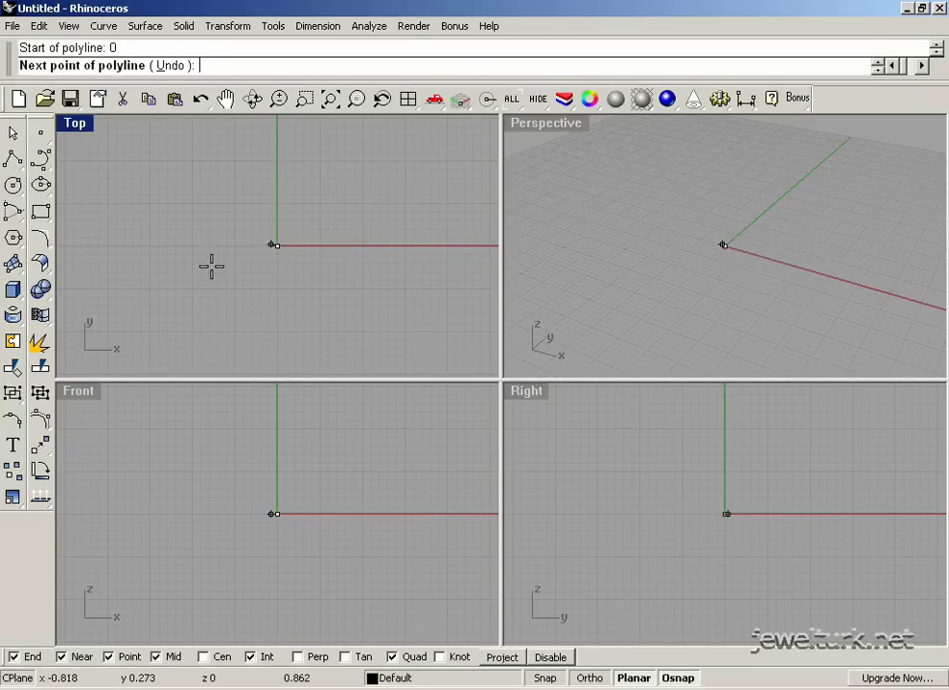
{"action": "left_click", "coordinate": [158, 288], "text": "shift"}
{"action": "key", "text": "Return"}
{"action": "left_click_drag", "start_coordinate": [197, 250], "coordinate": [291, 251]}
{"action": "key", "text": "Escape"}
Draw a steeply slanted single-segment polyline in the Top view, crossing the horizontal line just beyond the origin.
{"action": "left_click", "coordinate": [13, 158]}
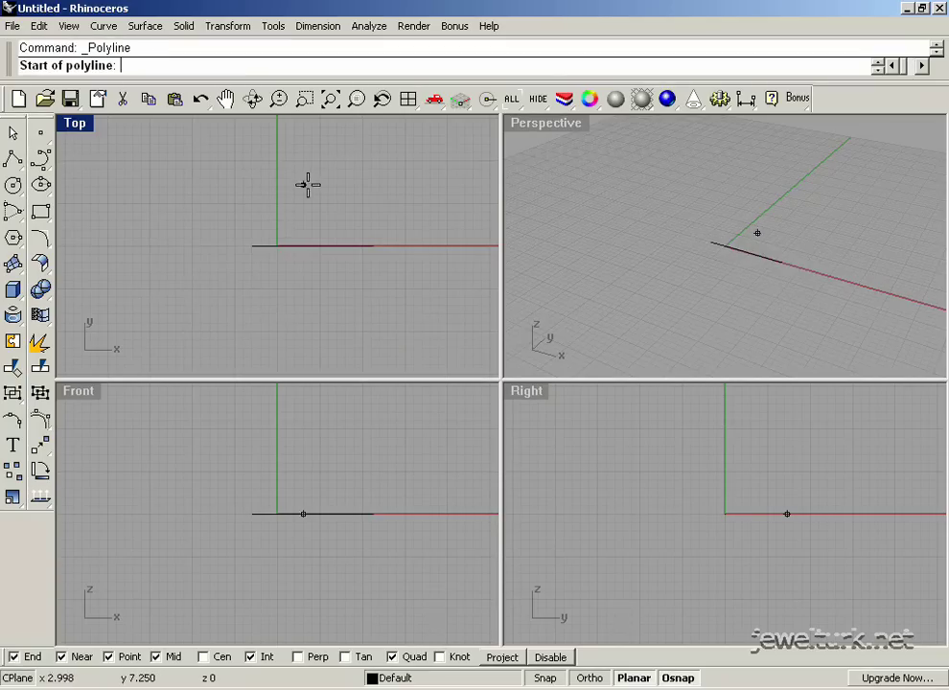
{"action": "left_click", "coordinate": [315, 177]}
{"action": "left_click", "coordinate": [269, 322]}
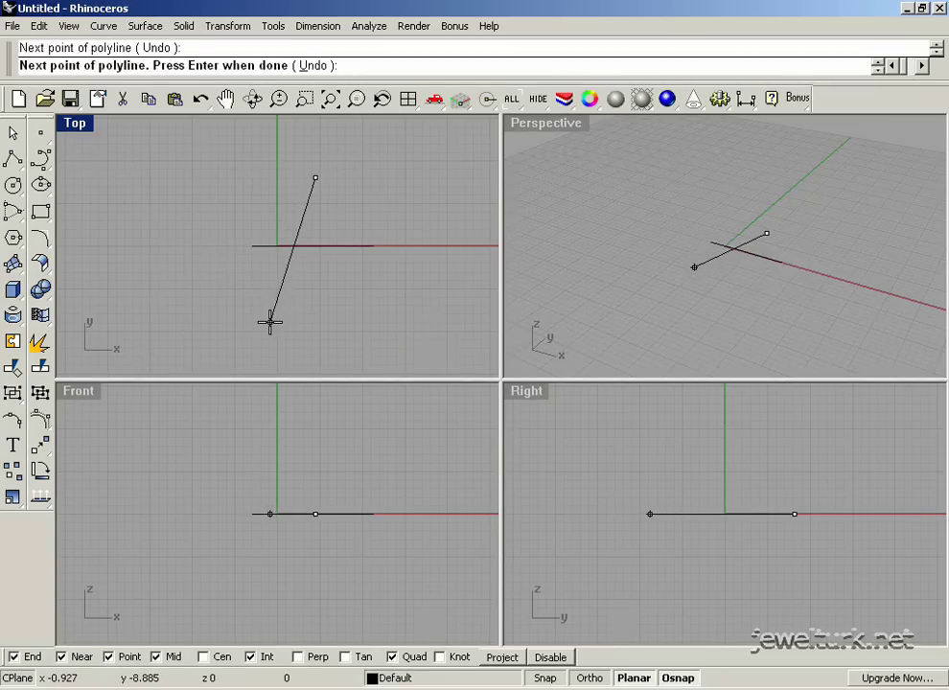
{"action": "key", "text": "Return"}
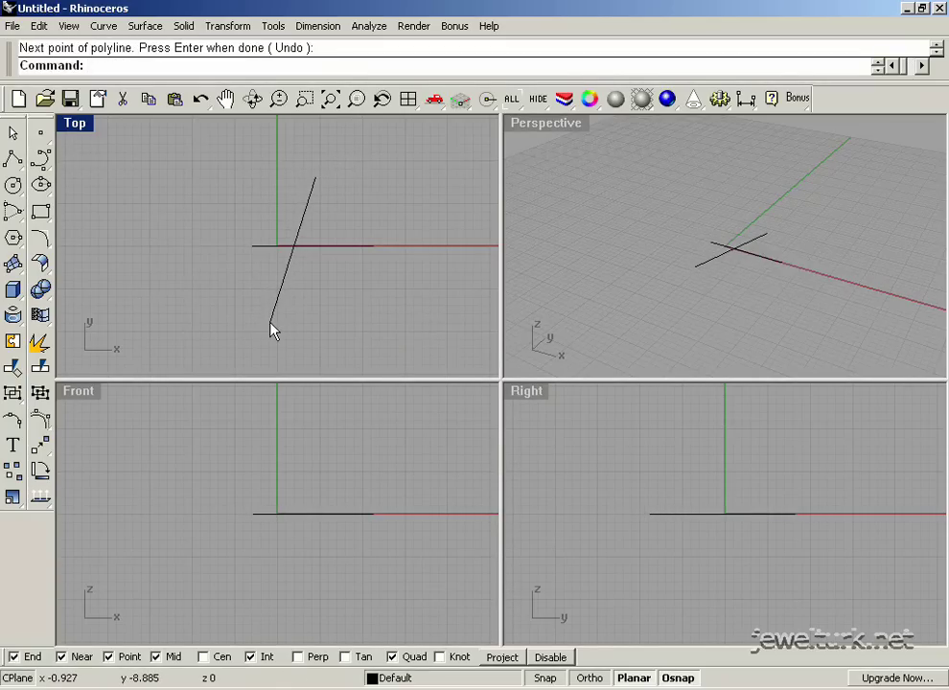
Trim off the horizontal line's left part with the slanted line as cutting object, and undo the trim.
{"action": "left_click", "coordinate": [24, 370]}
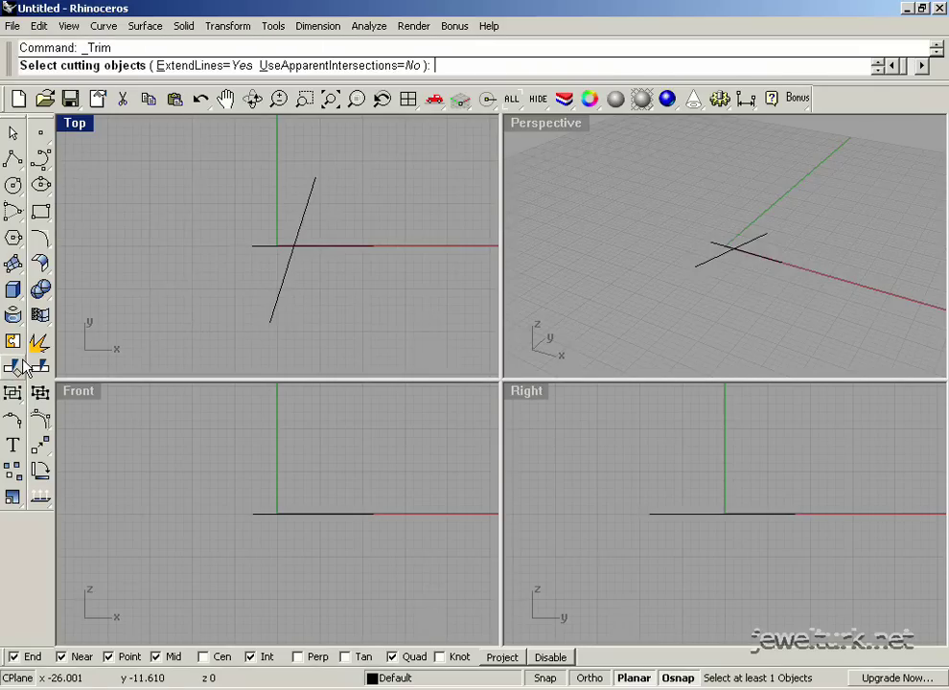
{"action": "left_click", "coordinate": [281, 287]}
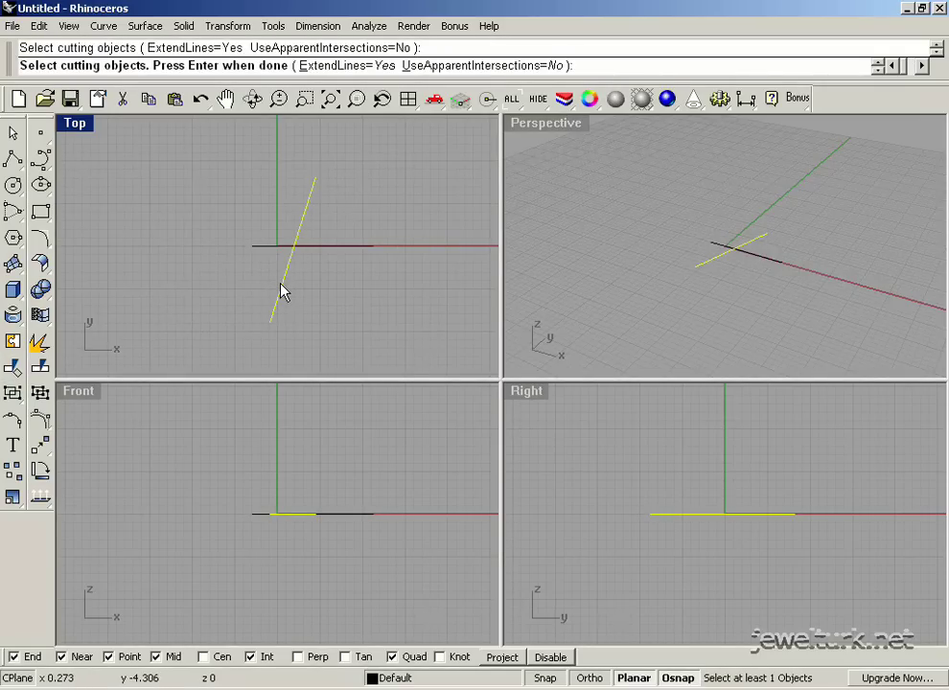
{"action": "key", "text": "Return"}
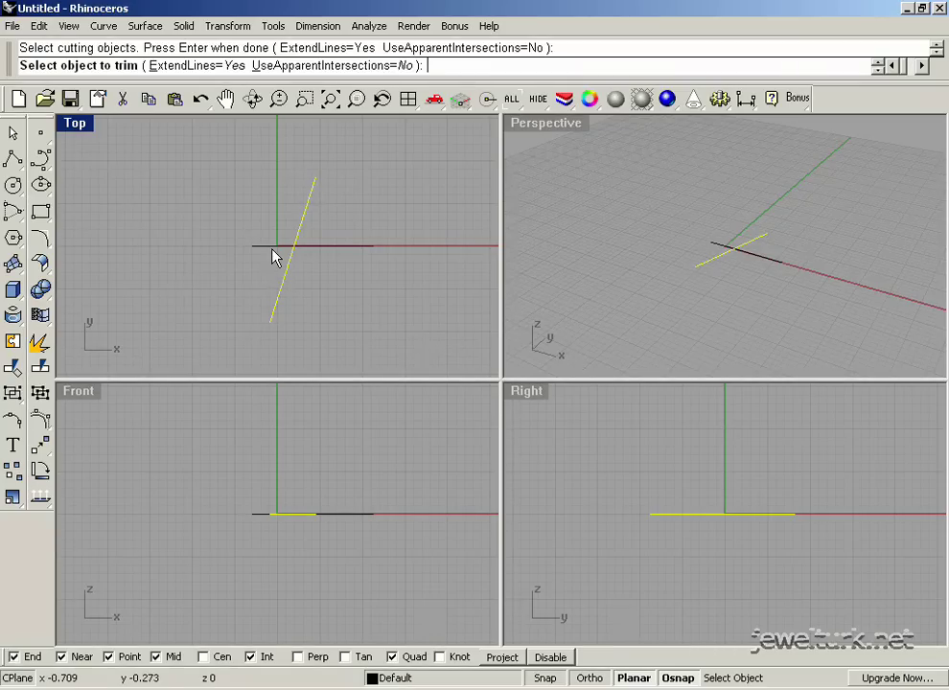
{"action": "left_click", "coordinate": [269, 247]}
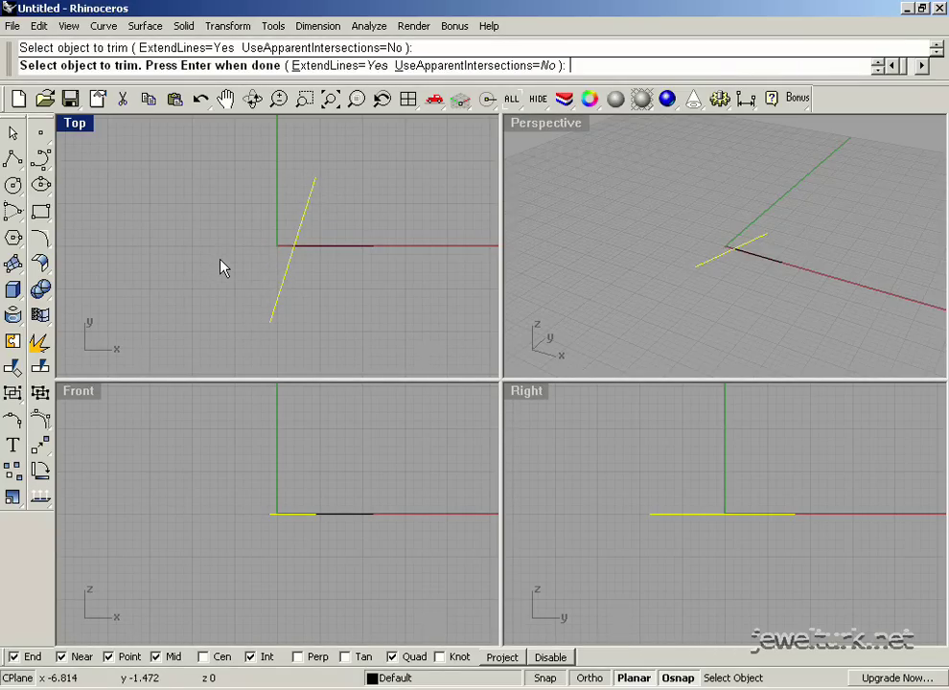
{"action": "key", "text": "Return"}
{"action": "key", "text": "ctrl+z"}
{"action": "left_click", "coordinate": [244, 282]}
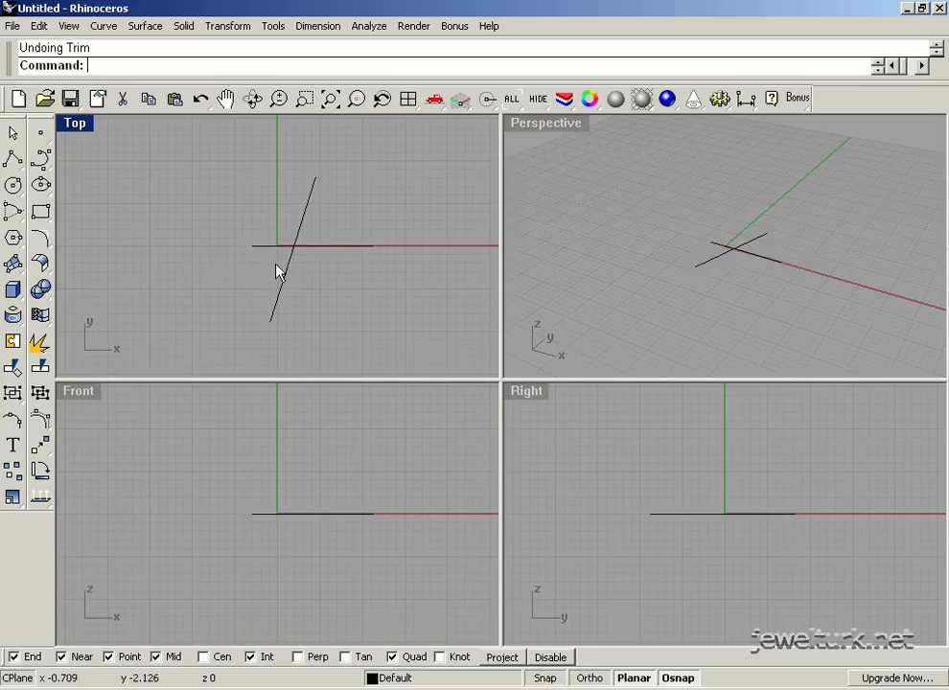
Trim off the slanted line's lower part with the horizontal line as cutting object, and undo the trim.
{"action": "left_click", "coordinate": [14, 370]}
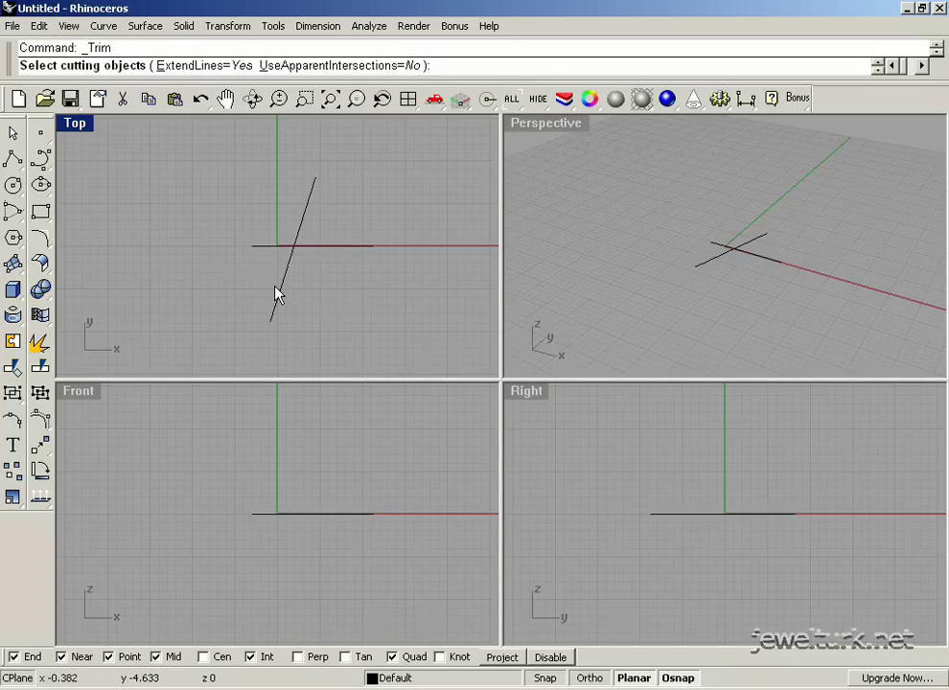
{"action": "left_click", "coordinate": [350, 251]}
{"action": "key", "text": "Return"}
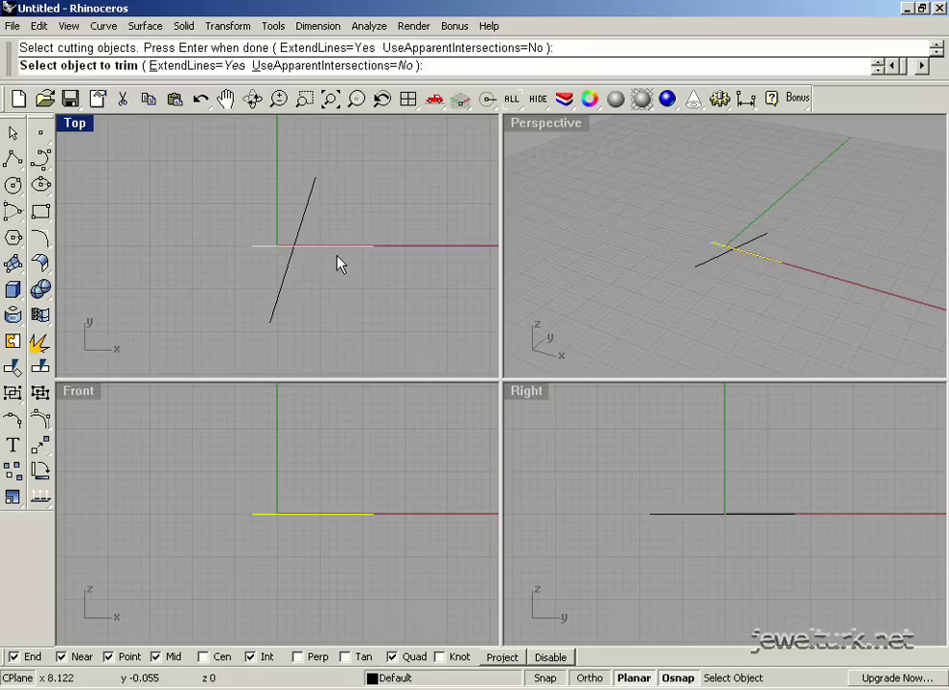
{"action": "left_click", "coordinate": [283, 285]}
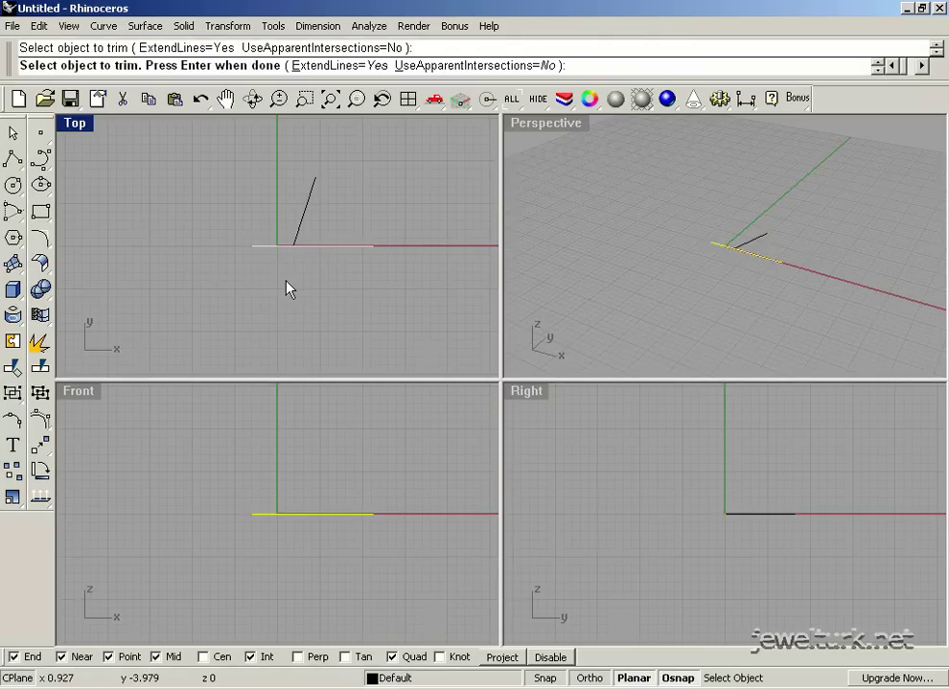
{"action": "key", "text": "ctrl+z"}
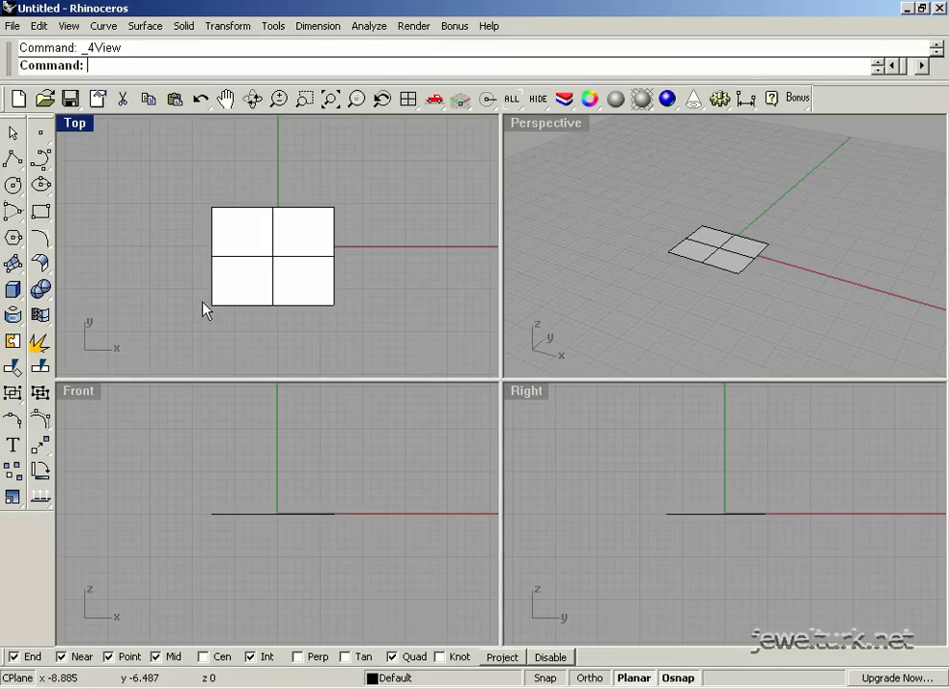
Create a sphere beside the flat surface in the Top view and move it to the surface's centre.
{"action": "left_click", "coordinate": [19, 293]}
{"action": "left_click", "coordinate": [66, 310]}
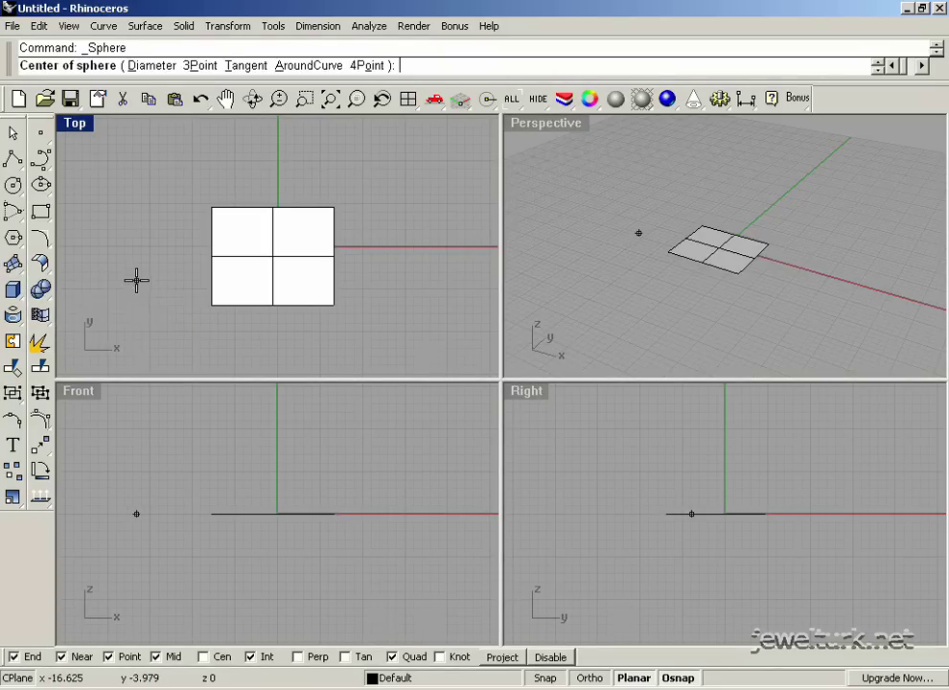
{"action": "left_click", "coordinate": [136, 279]}
{"action": "left_click", "coordinate": [156, 306]}
{"action": "mouse_move", "coordinate": [138, 286]}
{"action": "left_mouse_down"}
{"action": "mouse_move", "coordinate": [273, 270]}
{"action": "mouse_move", "coordinate": [275, 257]}
{"action": "left_mouse_up"}
{"action": "left_click", "coordinate": [394, 259]}
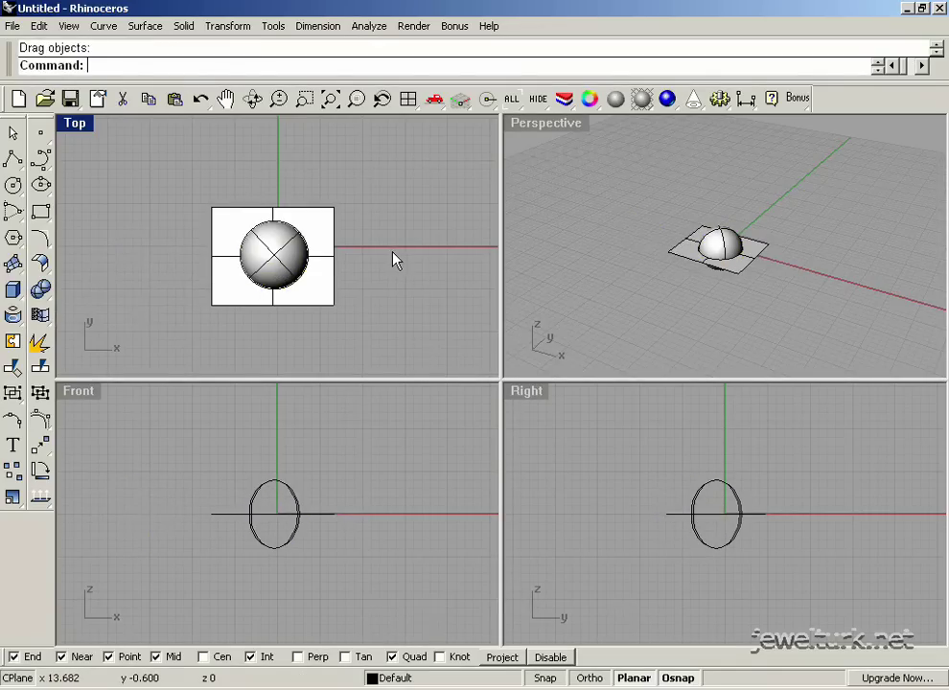
Trim off the flat surface outside the sphere with the sphere as cutting object, and move the sphere aside in the Front view.
{"action": "left_click", "coordinate": [12, 368]}
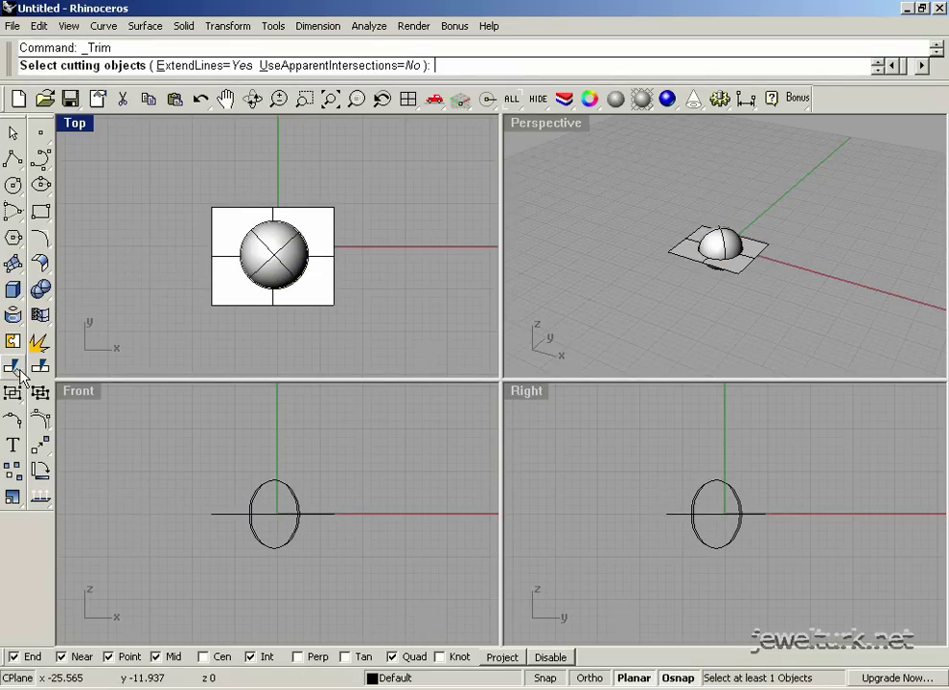
{"action": "left_click", "coordinate": [269, 488]}
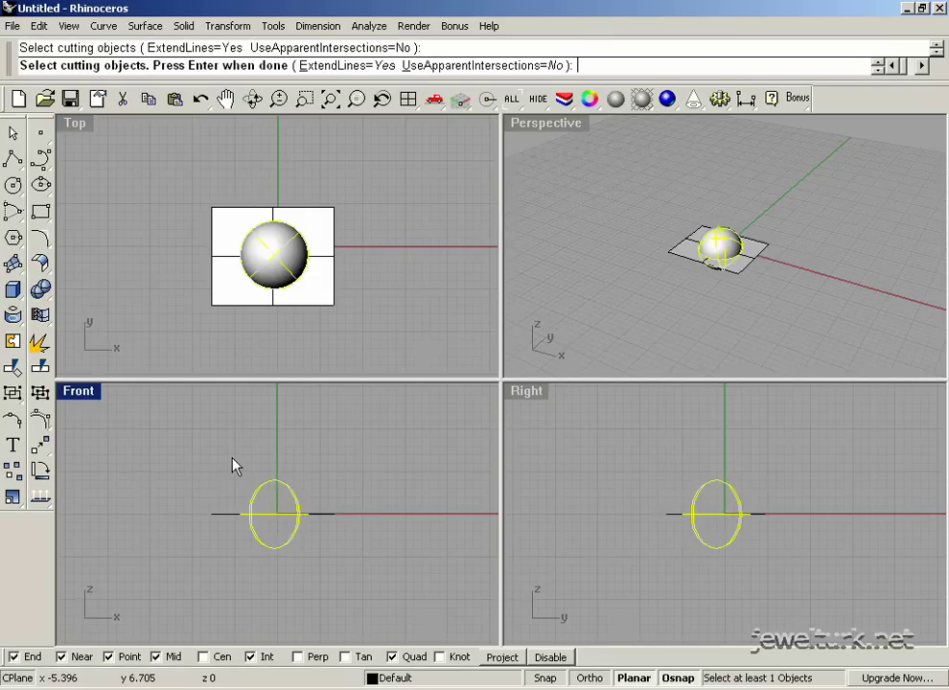
{"action": "key", "text": "Return"}
{"action": "left_click", "coordinate": [229, 291]}
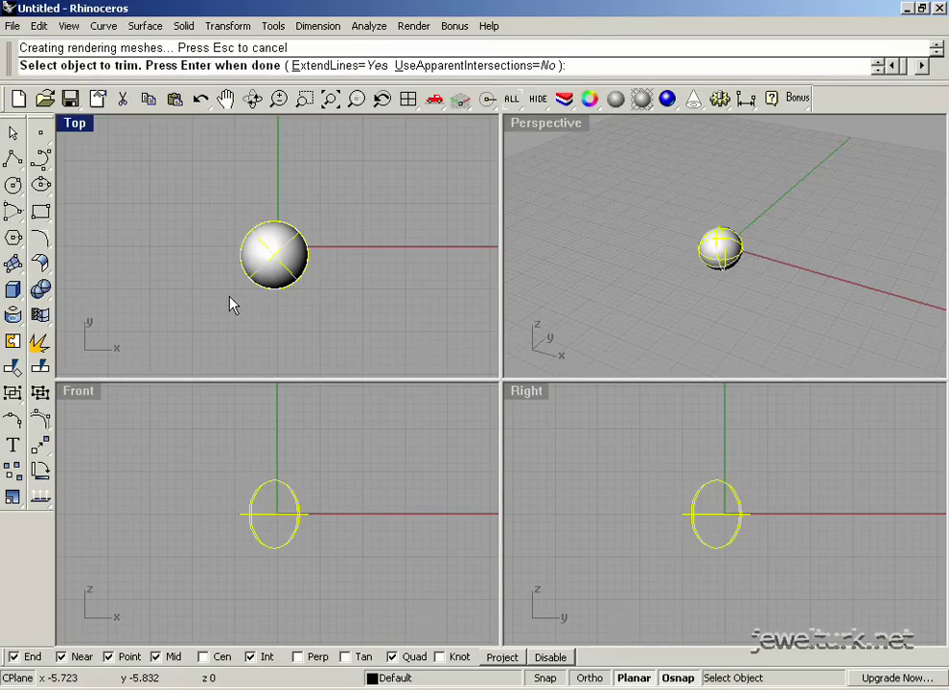
{"action": "key", "text": "Return"}
{"action": "left_click_drag", "start_coordinate": [283, 547], "coordinate": [188, 546]}
{"action": "key", "text": "Escape"}
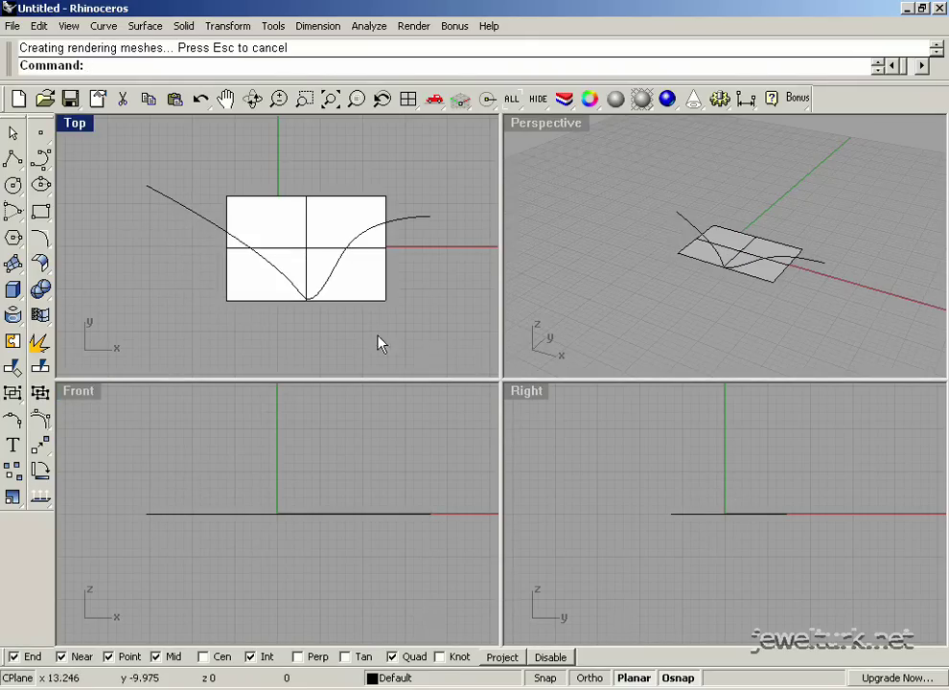
Trim off the flat surface's upper part in the Top view with the wavy curve as cutting object.
{"action": "left_click", "coordinate": [14, 367]}
{"action": "left_click", "coordinate": [163, 203]}
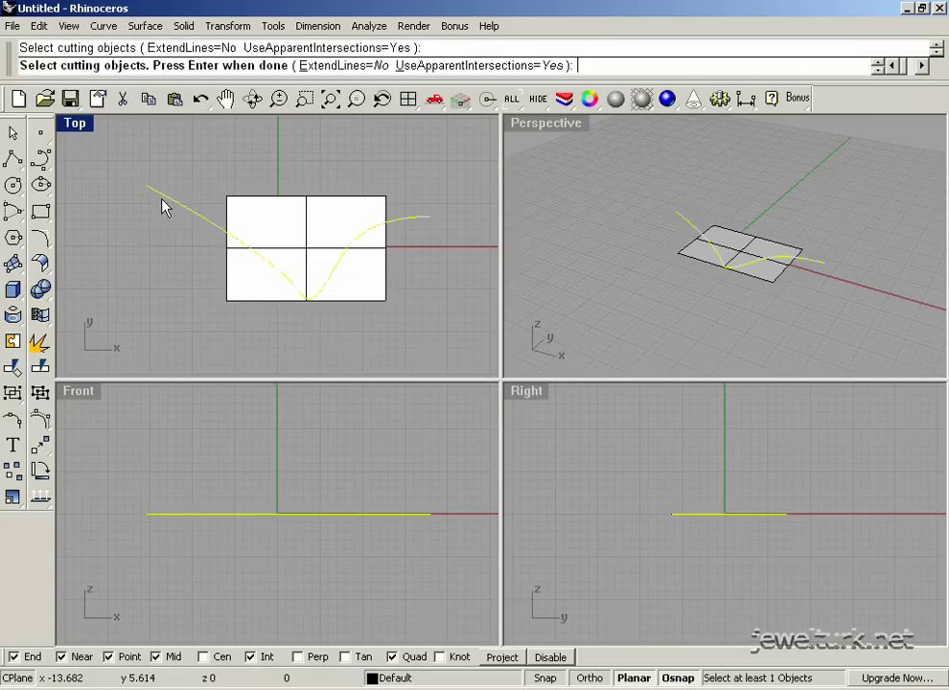
{"action": "key", "text": "Return"}
{"action": "left_click", "coordinate": [322, 225]}
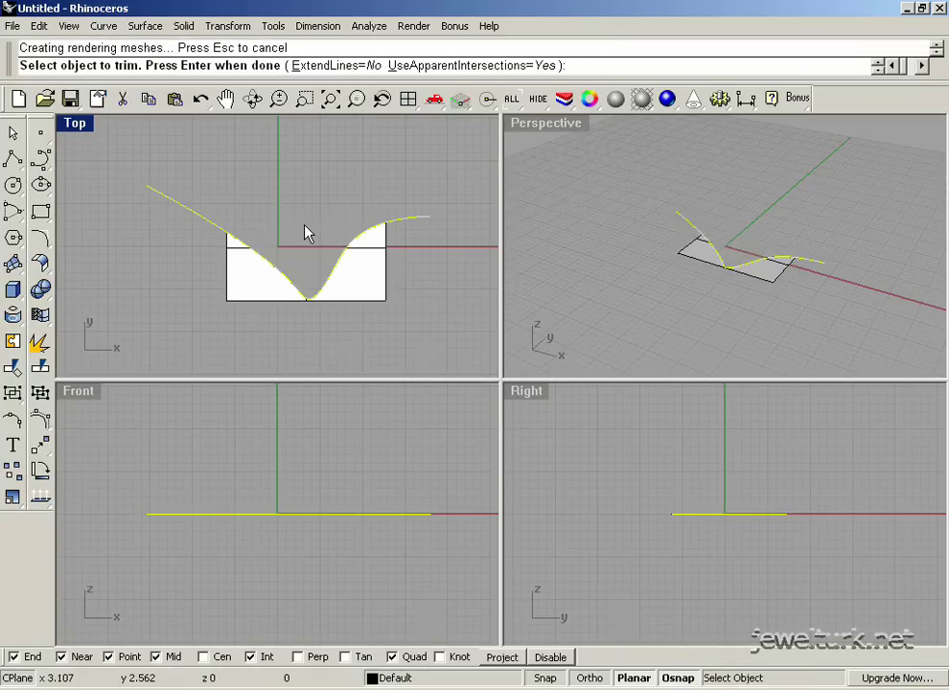
{"action": "key", "text": "Return"}
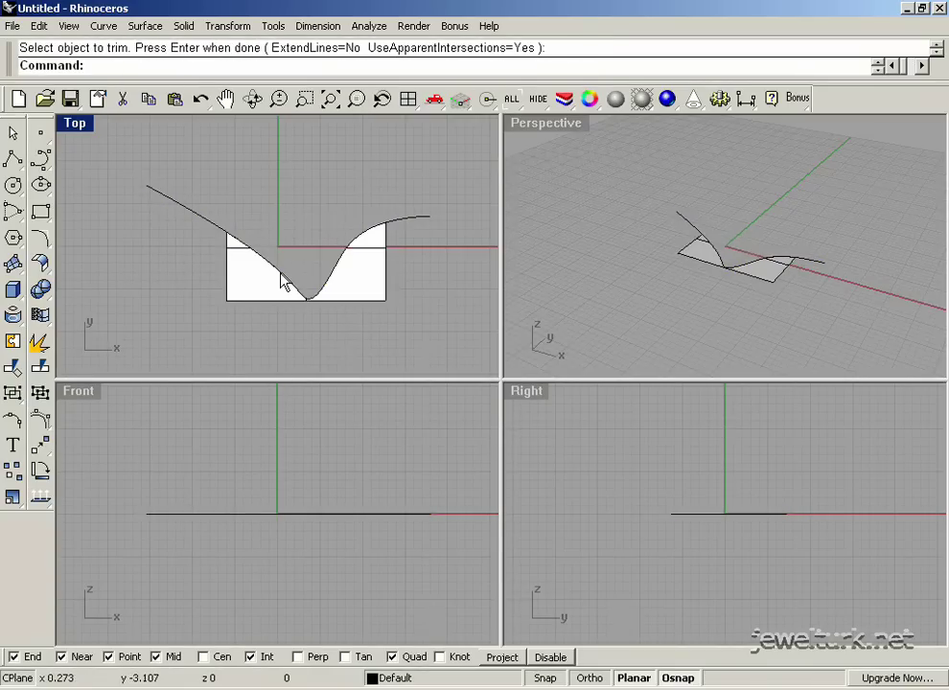
Untrim the surface along its curved boundary, and delete all objects.
{"action": "type", "text": "Untrim"}
{"action": "key", "text": "Return"}
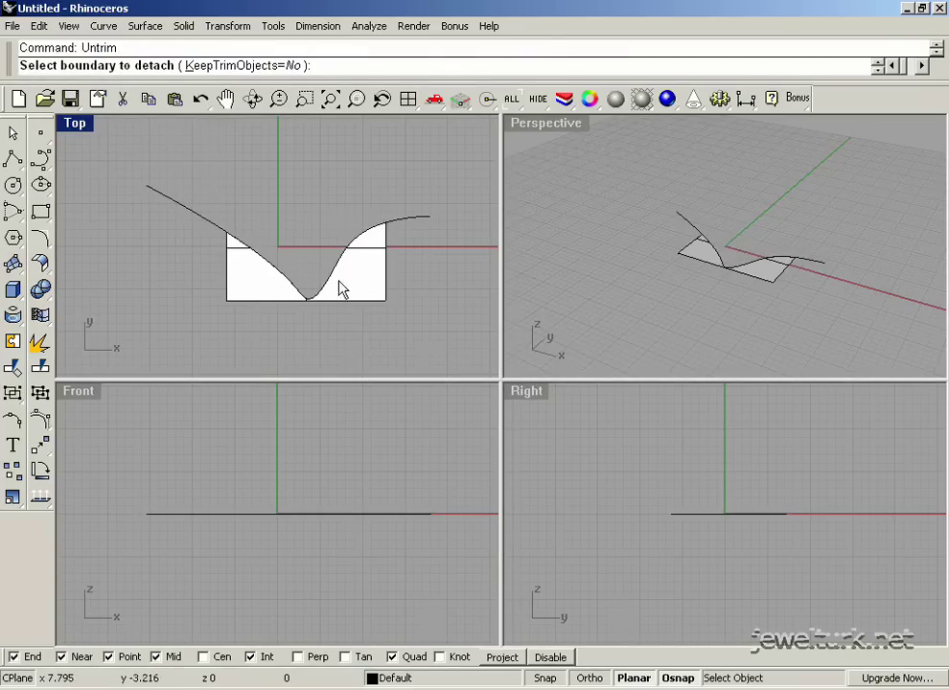
{"action": "left_click", "coordinate": [272, 272]}
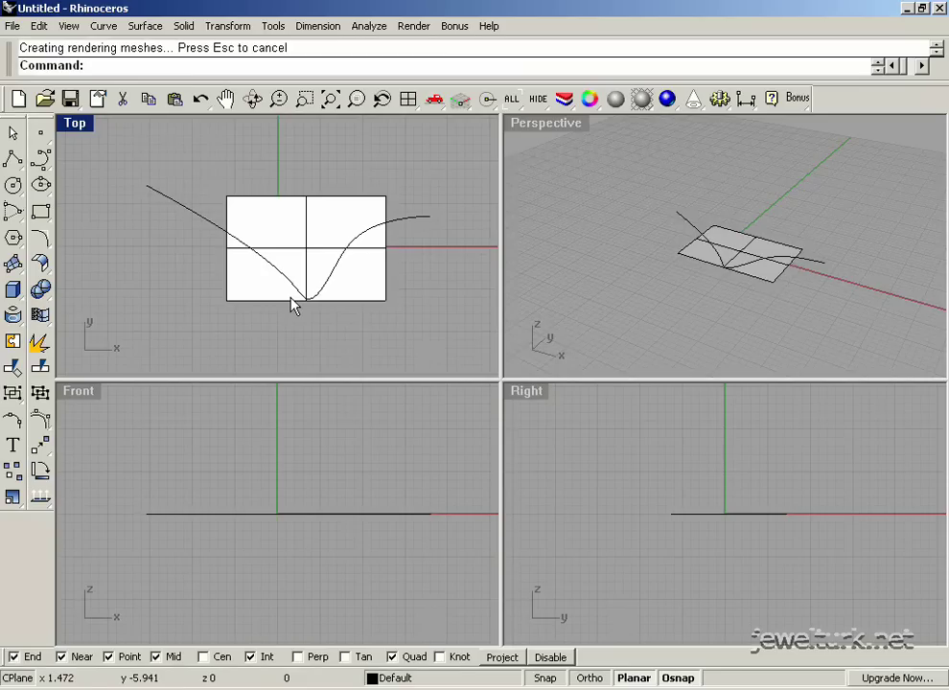
{"action": "key", "text": "ctrl+a"}
{"action": "key", "text": "Delete"}
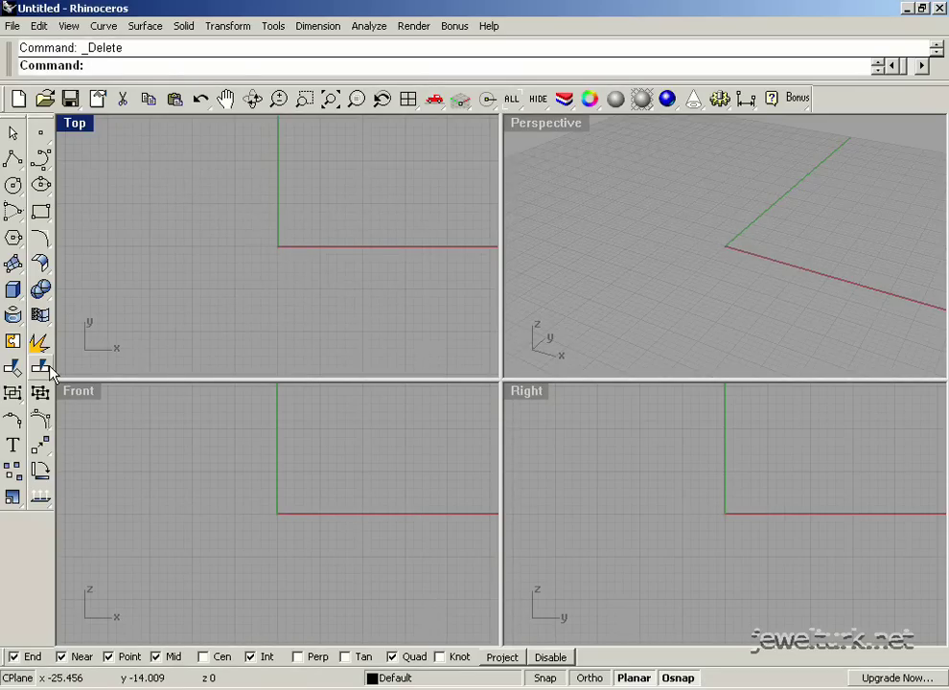
{"action": "left_click", "coordinate": [44, 29]}
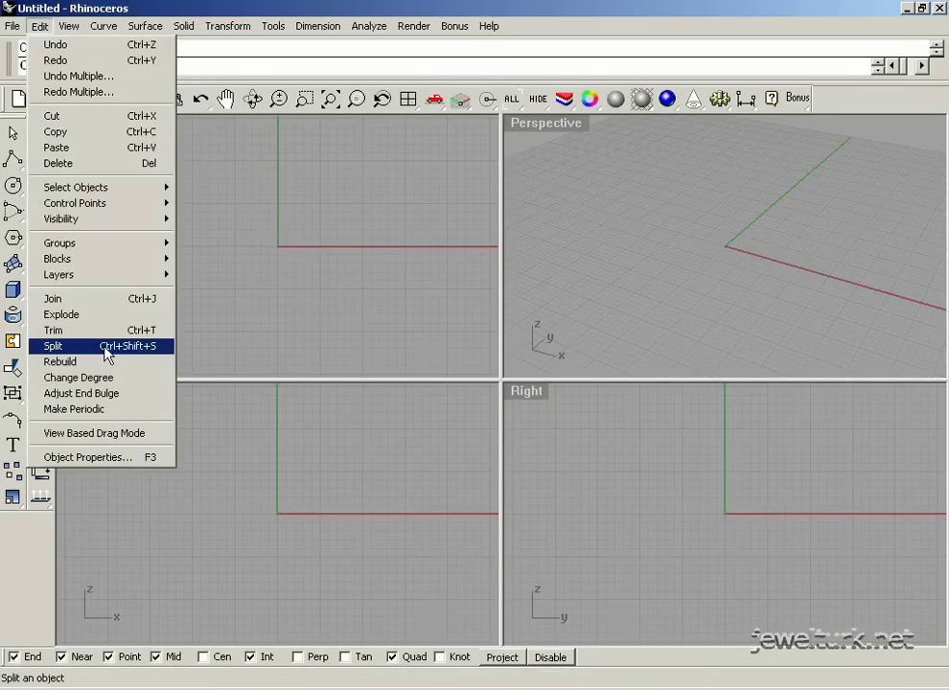
{"action": "left_click", "coordinate": [314, 278]}
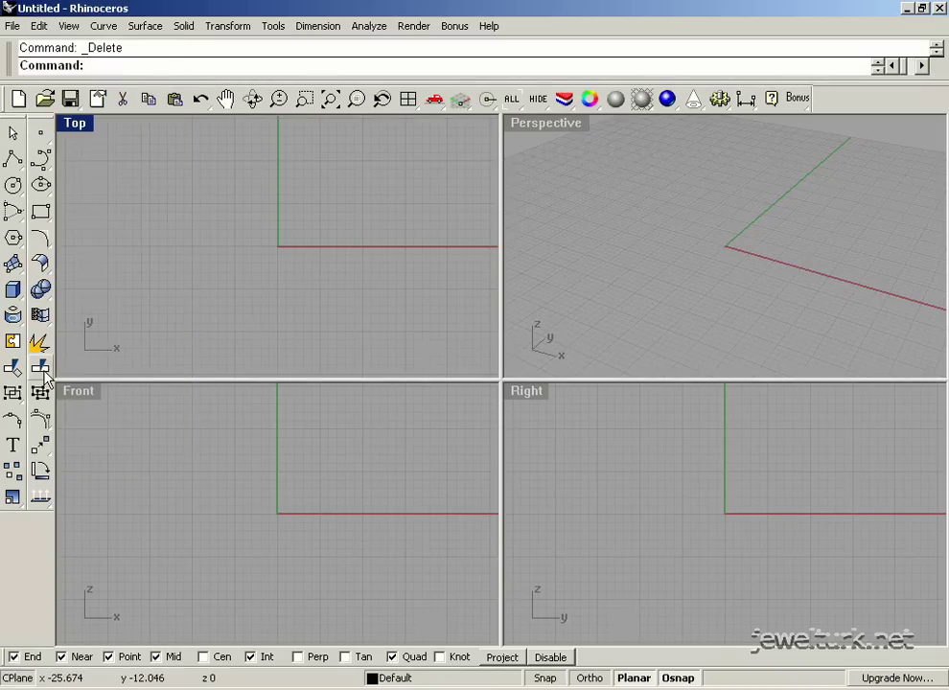
Draw a vertical line just beside the Y axis in the Top view and a horizontal line about 24 units long crossing it.
{"action": "left_click", "coordinate": [13, 159]}
{"action": "left_click", "coordinate": [294, 169]}
{"action": "left_click", "coordinate": [282, 329], "text": "shift"}
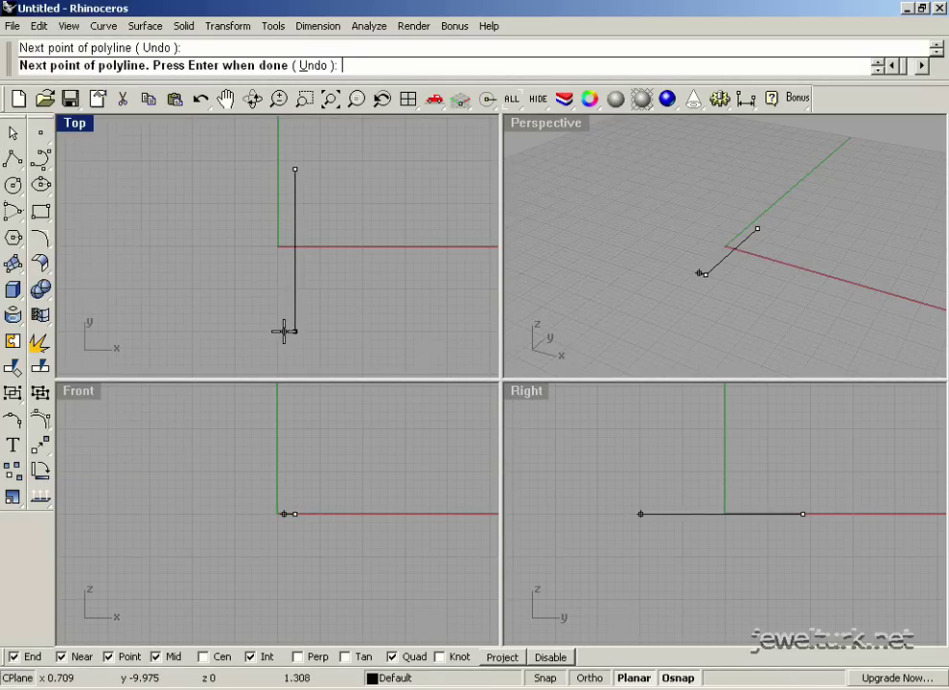
{"action": "key", "text": "Return"}
{"action": "left_click", "coordinate": [15, 165]}
{"action": "left_click", "coordinate": [181, 246]}
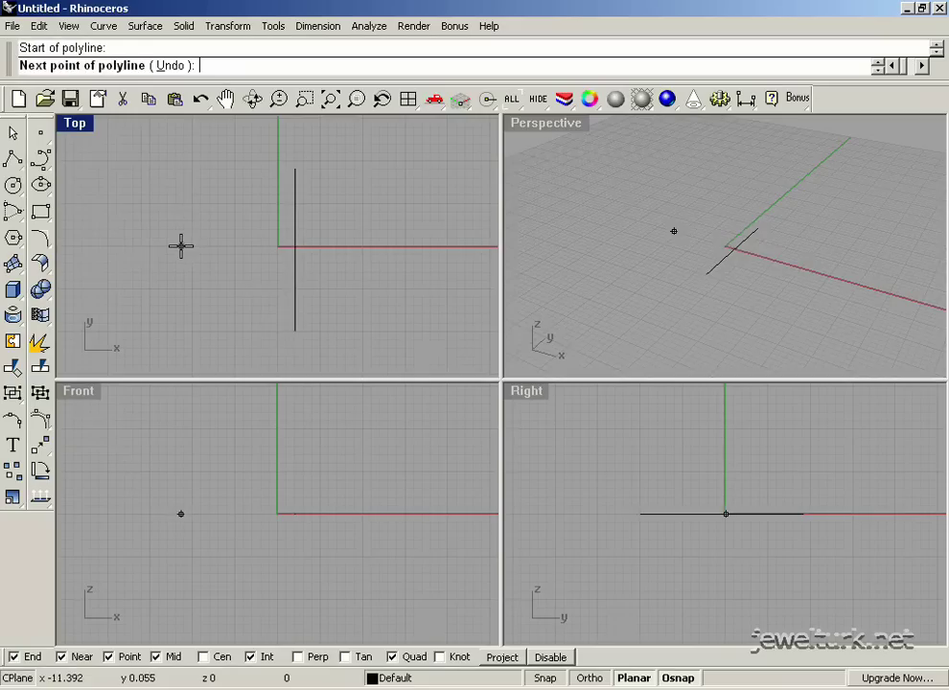
{"action": "left_click", "coordinate": [384, 247]}
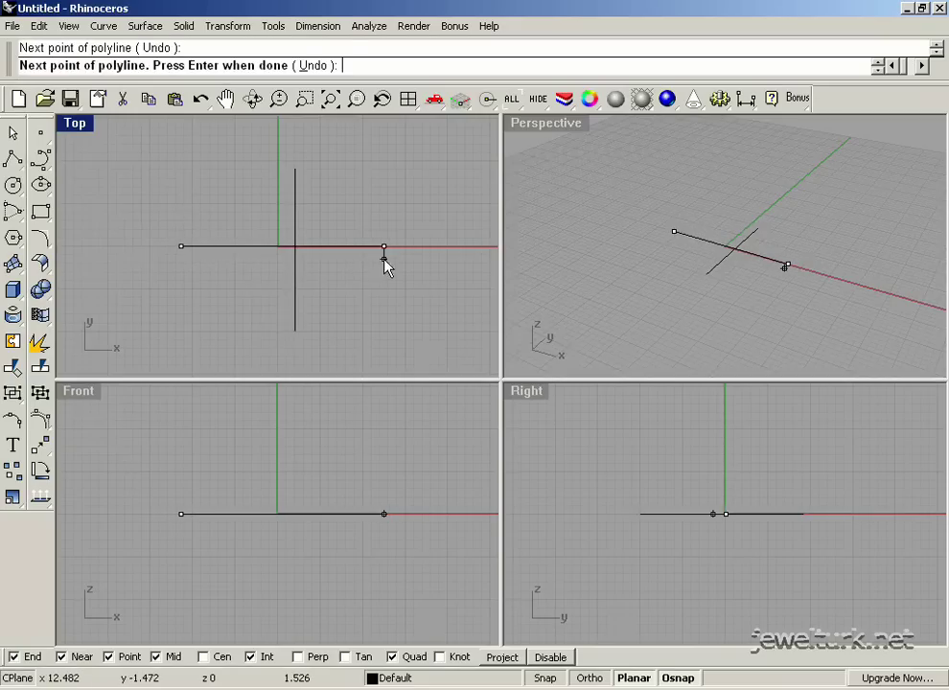
{"action": "key", "text": "Return"}
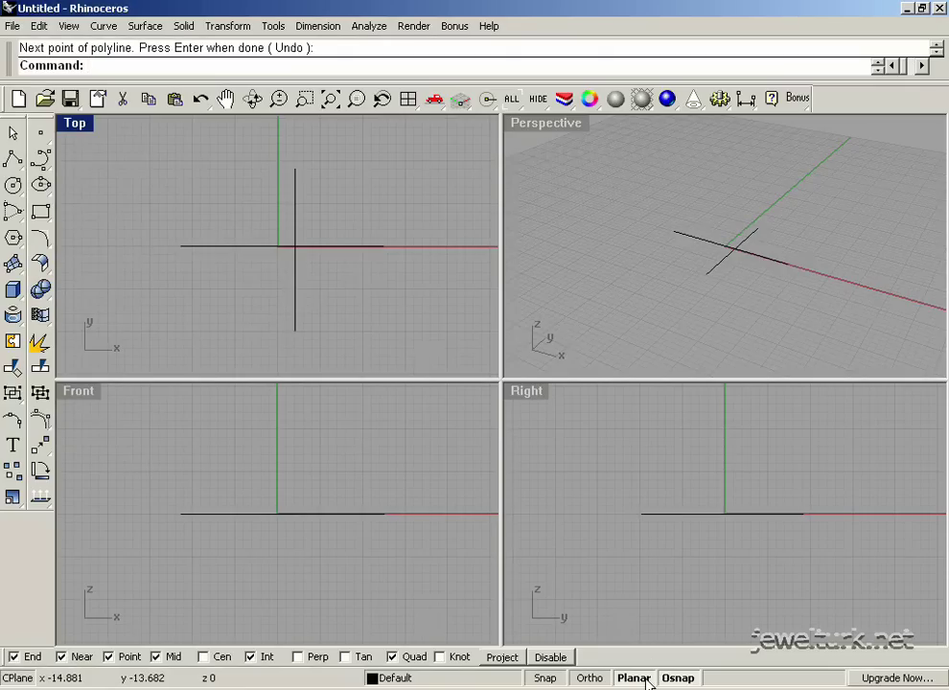
Split the vertical line with the horizontal line as cutting object, and select the resulting pieces individually to check the split.
{"action": "left_click", "coordinate": [44, 372]}
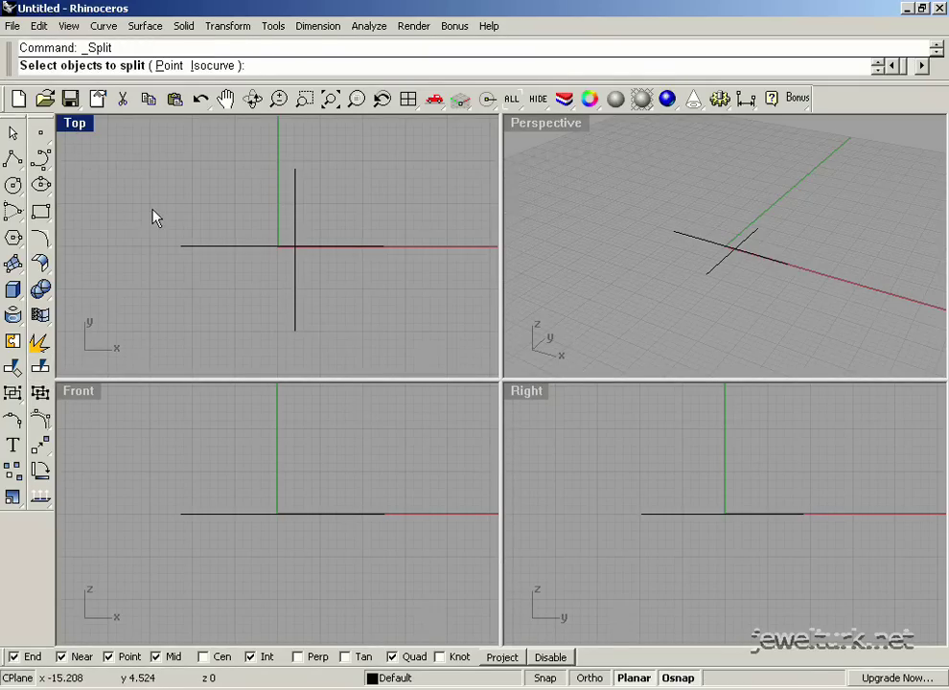
{"action": "left_click", "coordinate": [295, 318]}
{"action": "key", "text": "Return"}
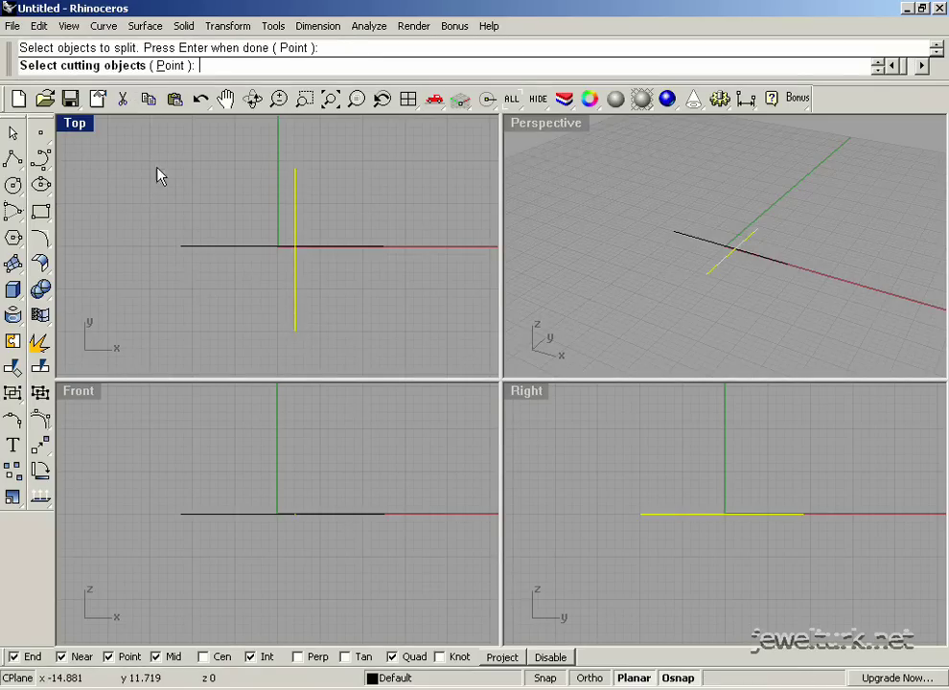
{"action": "left_click", "coordinate": [202, 247]}
{"action": "key", "text": "Return"}
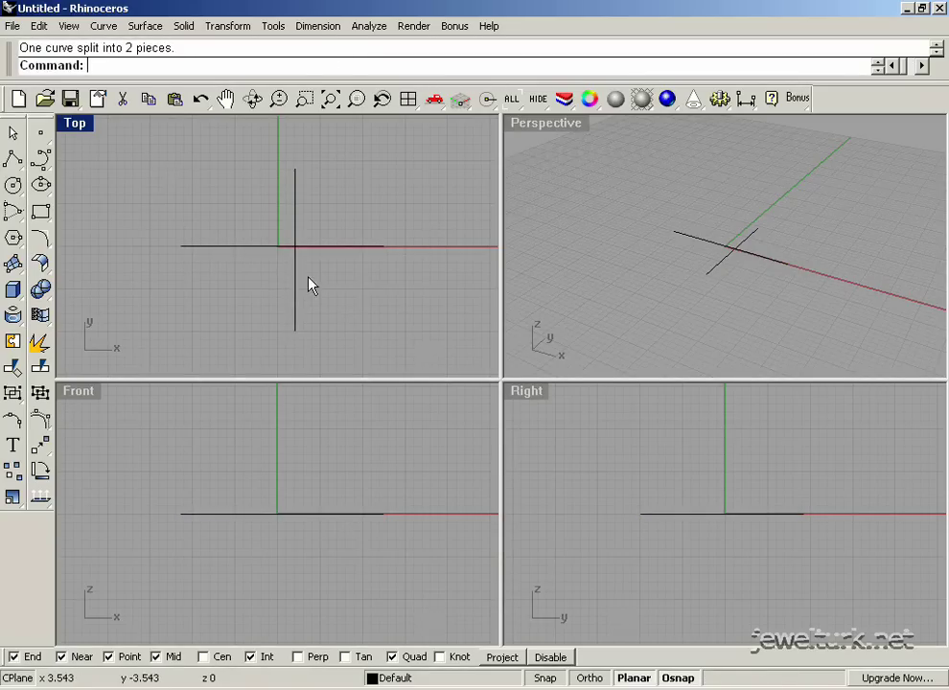
{"action": "left_click", "coordinate": [294, 301]}
{"action": "left_click", "coordinate": [296, 220]}
{"action": "left_click", "coordinate": [296, 290]}
{"action": "left_click", "coordinate": [260, 248]}
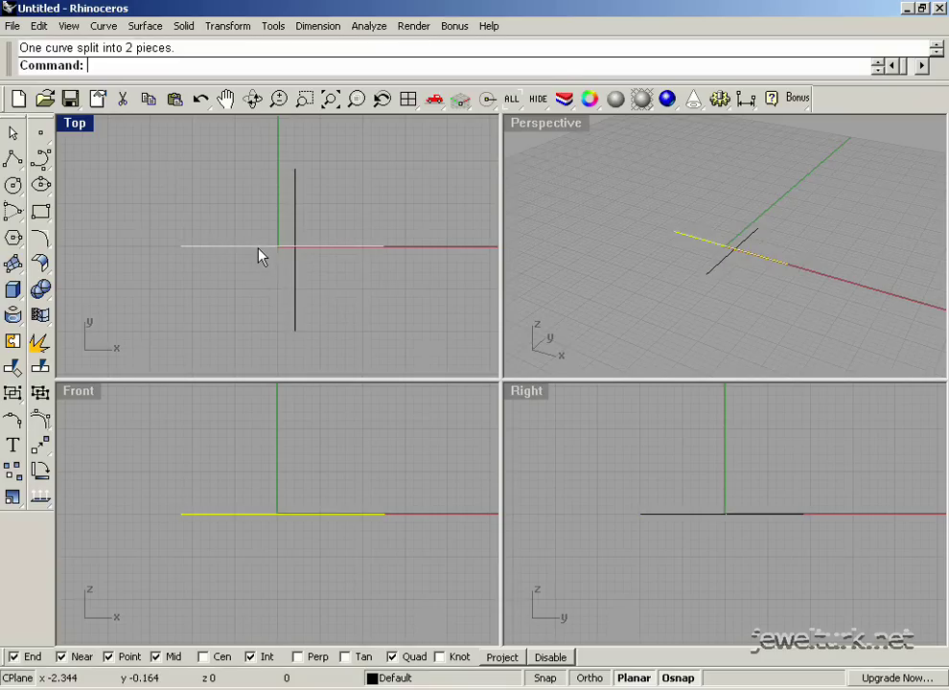
Deselect the horizontal line and undo the split of the vertical line.
{"action": "left_click", "coordinate": [252, 285]}
{"action": "key", "text": "ctrl+z"}
{"action": "left_click", "coordinate": [252, 285]}
Split the horizontal line with the vertical line as cutting object, and select each resulting piece to check the split.
{"action": "left_click", "coordinate": [42, 368]}
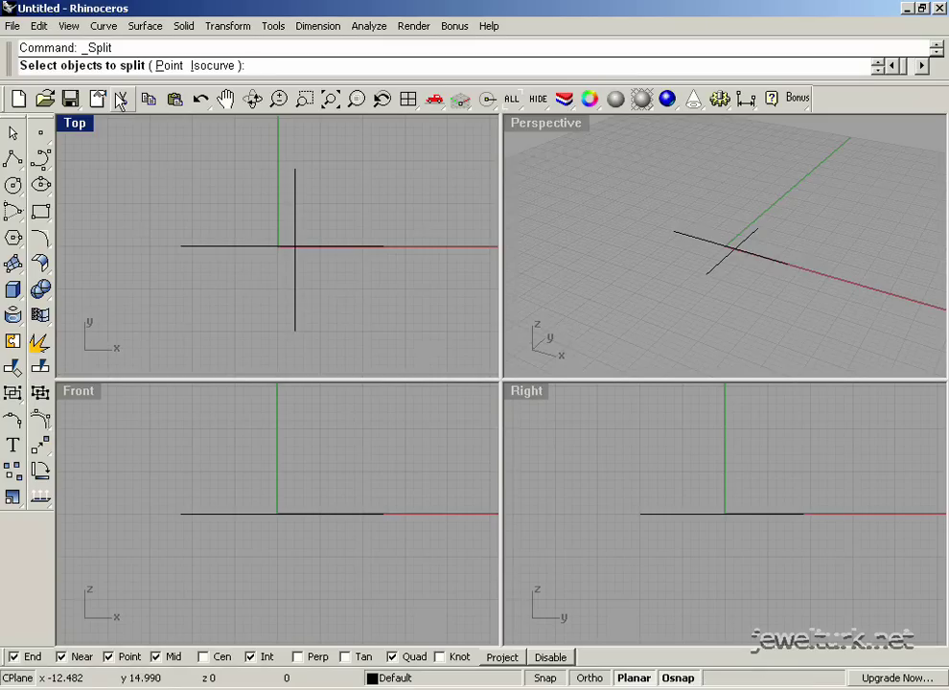
{"action": "left_click", "coordinate": [208, 251]}
{"action": "key", "text": "Return"}
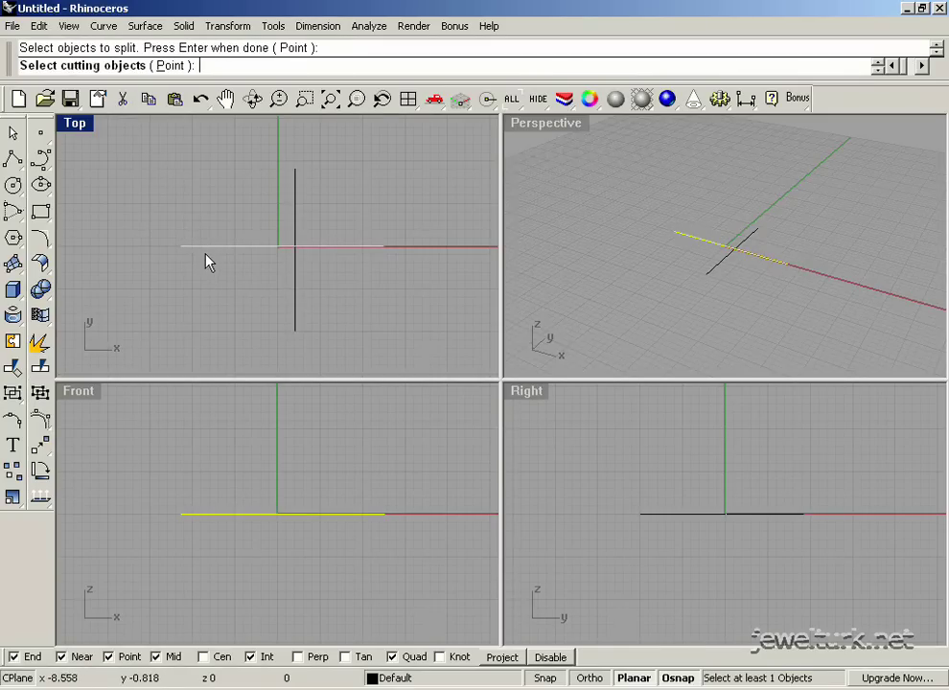
{"action": "left_click", "coordinate": [295, 263]}
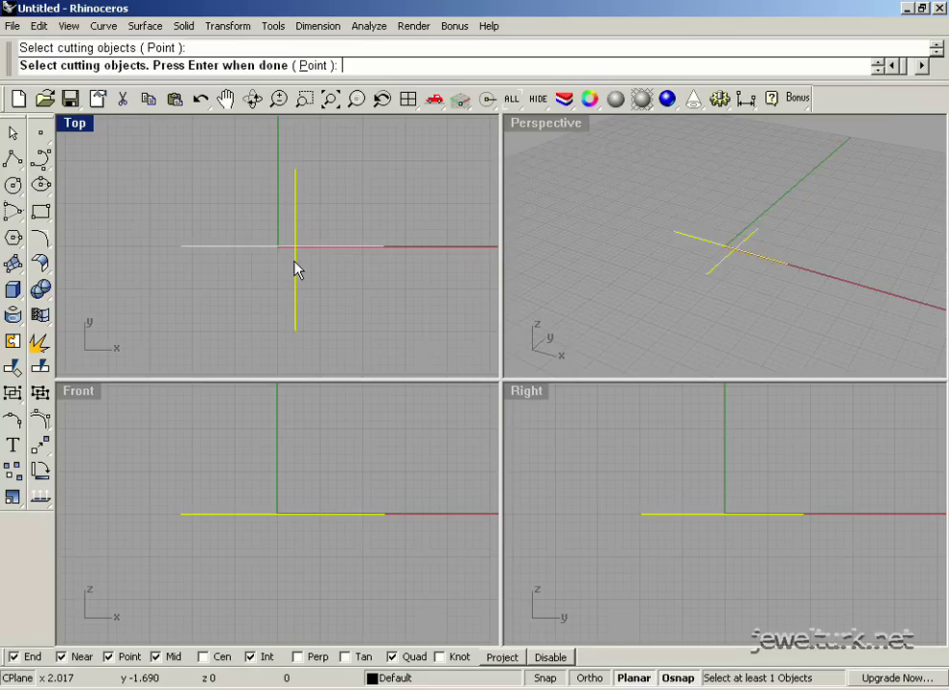
{"action": "key", "text": "Return"}
{"action": "left_click", "coordinate": [256, 247]}
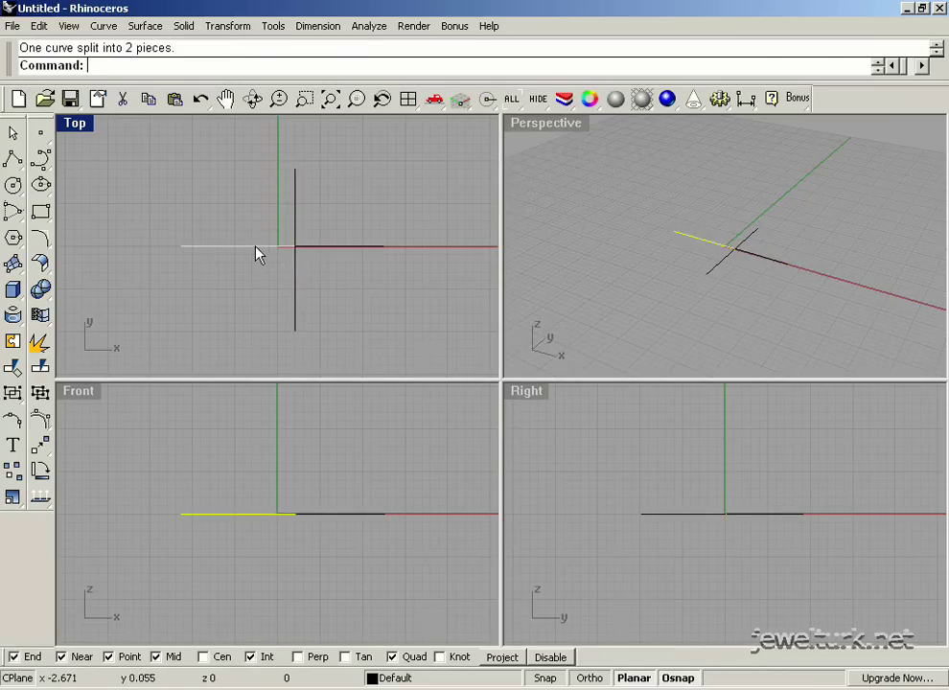
{"action": "left_click", "coordinate": [335, 247]}
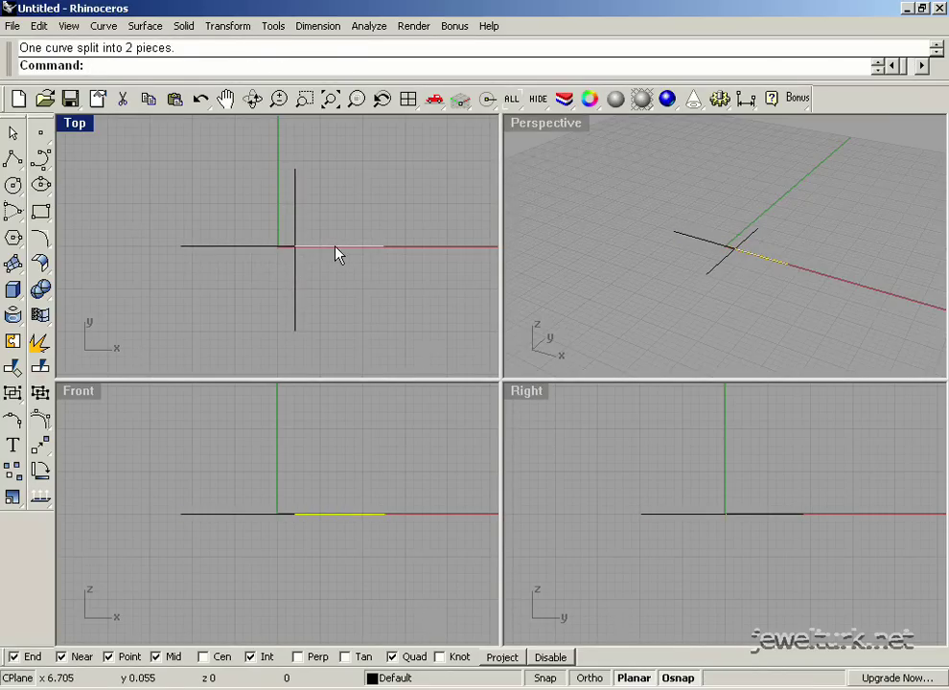